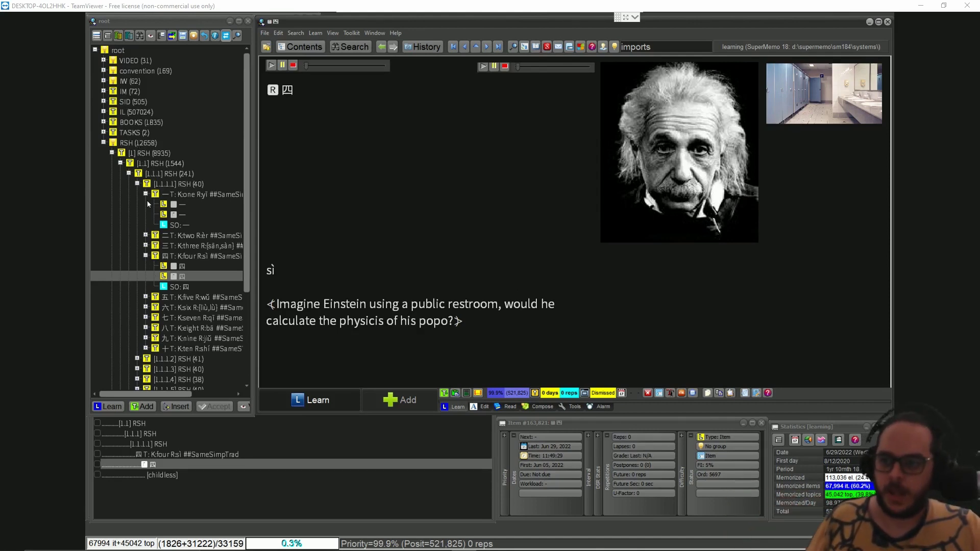
Step: Compare the keyword item of 一 with the reading item, parent topic and keyword item of 四
left_click(178, 207)
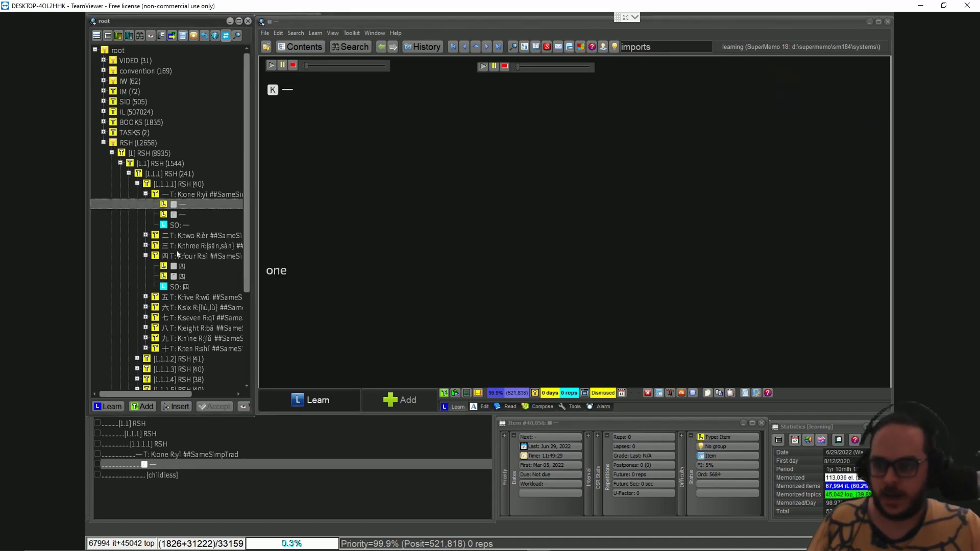
left_click(178, 276)
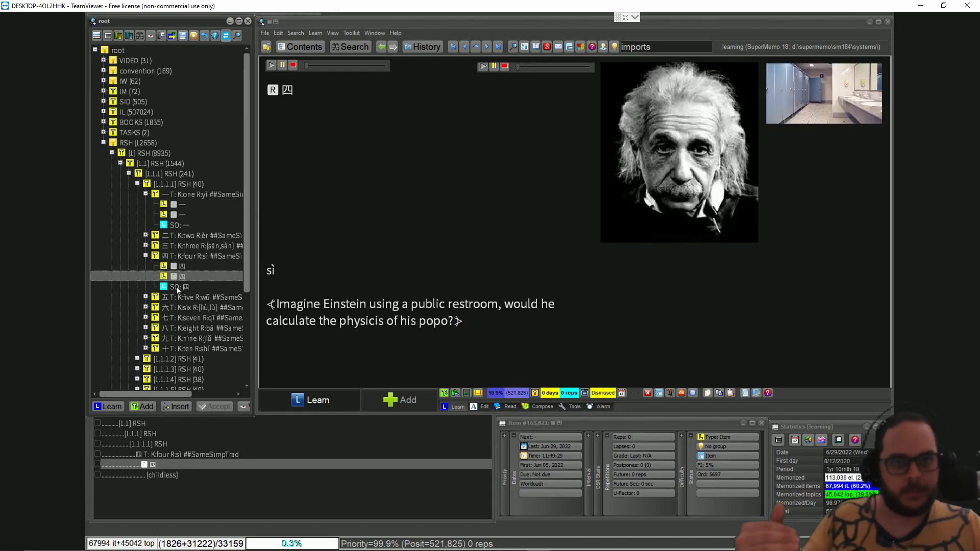
left_click(183, 257)
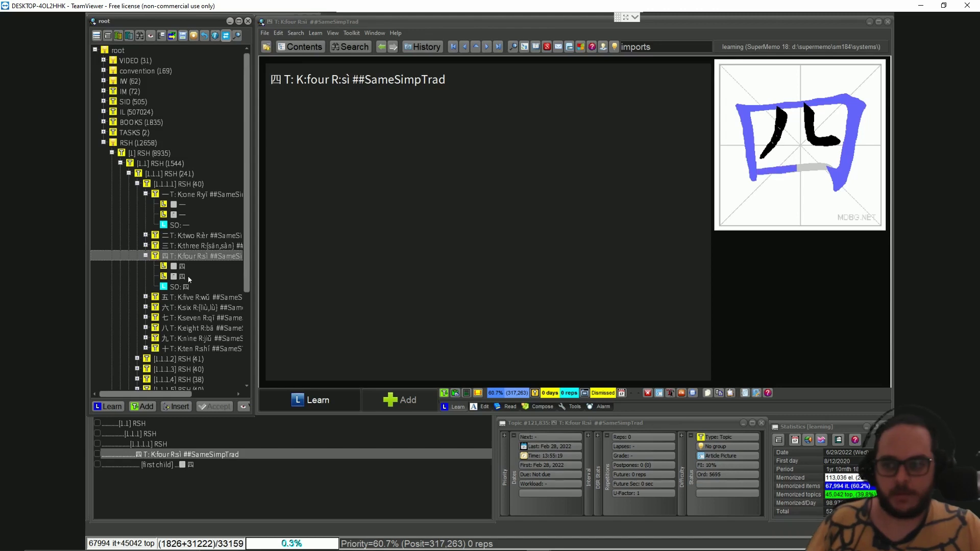
left_click(177, 268)
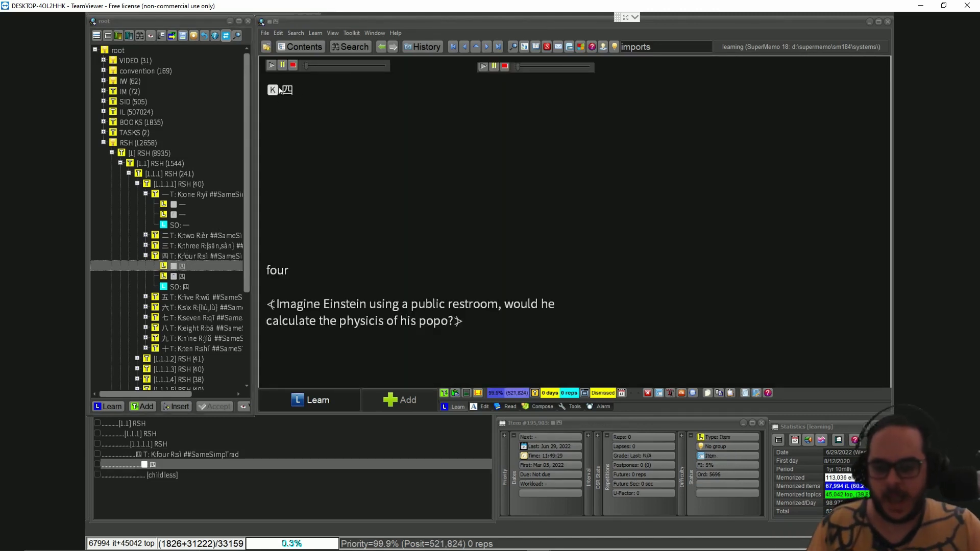
Step: Switch to the Anki card browser, view the note fields of 丂, and return to SuperMemo
key("alt+Tab")
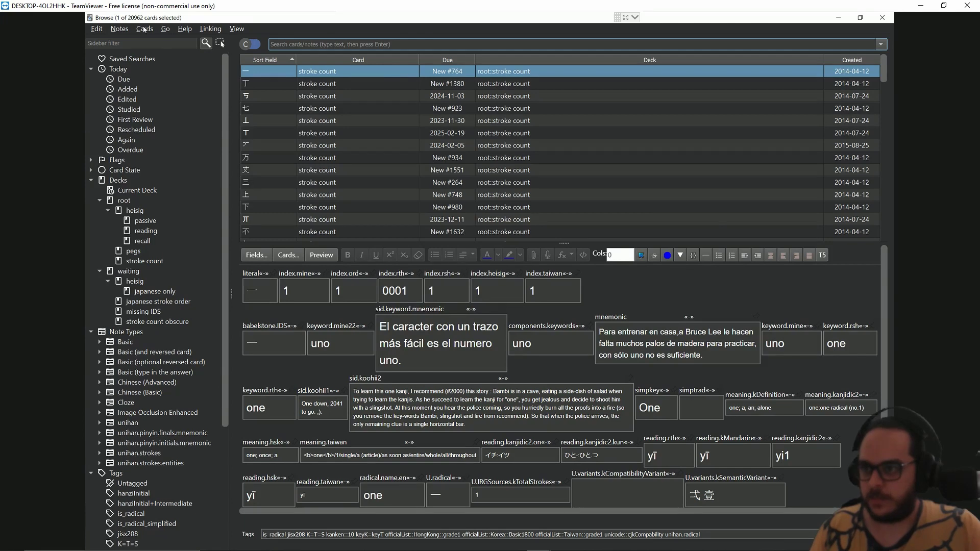
left_click(357, 96)
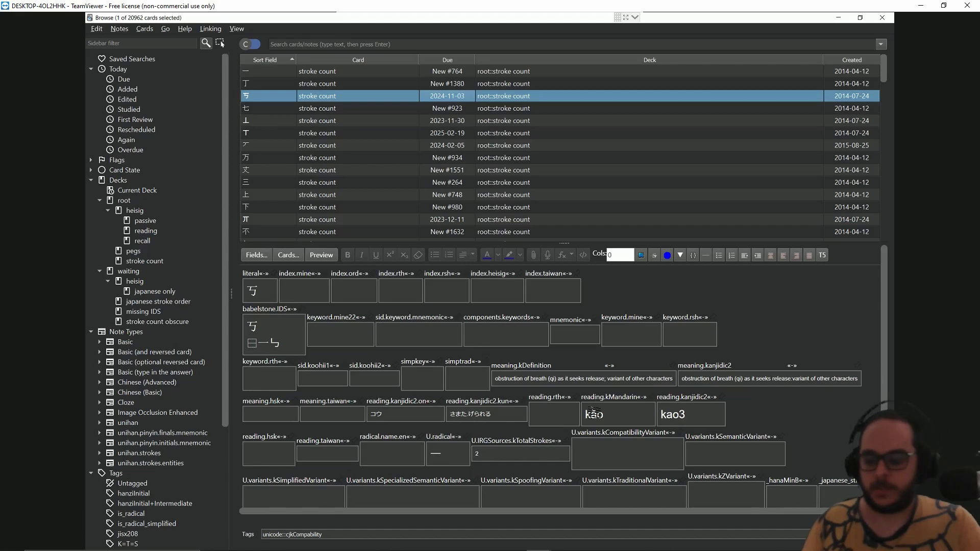
key("alt+Tab")
key("alt+Tab")
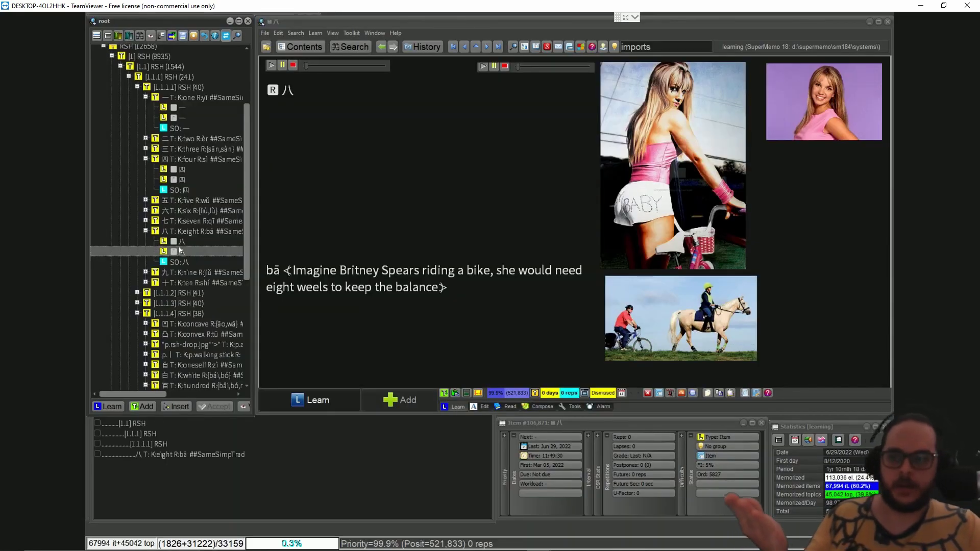
Step: Examine the reading item of 八, highlighting the character, the reading bā and the word "eight" in its mnemonic
left_click(179, 250)
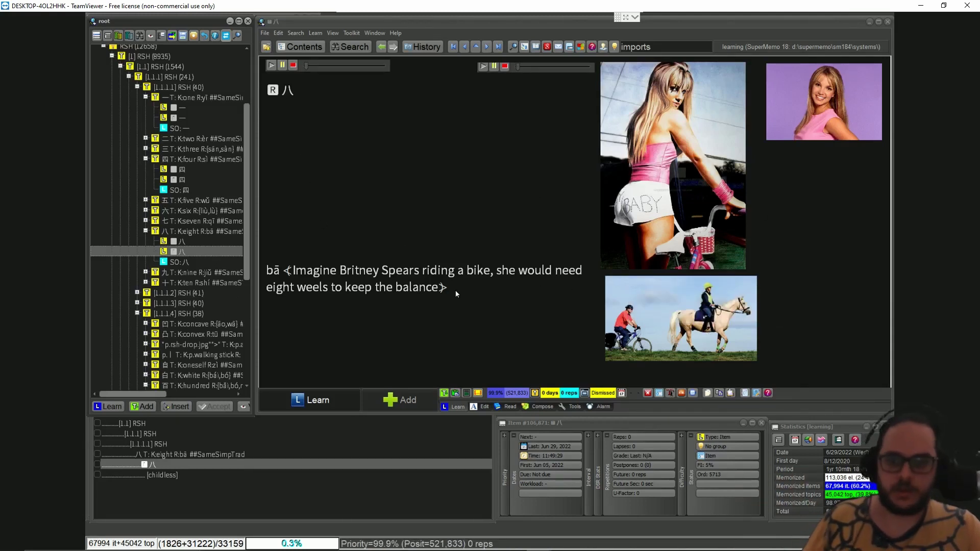
left_click(468, 295)
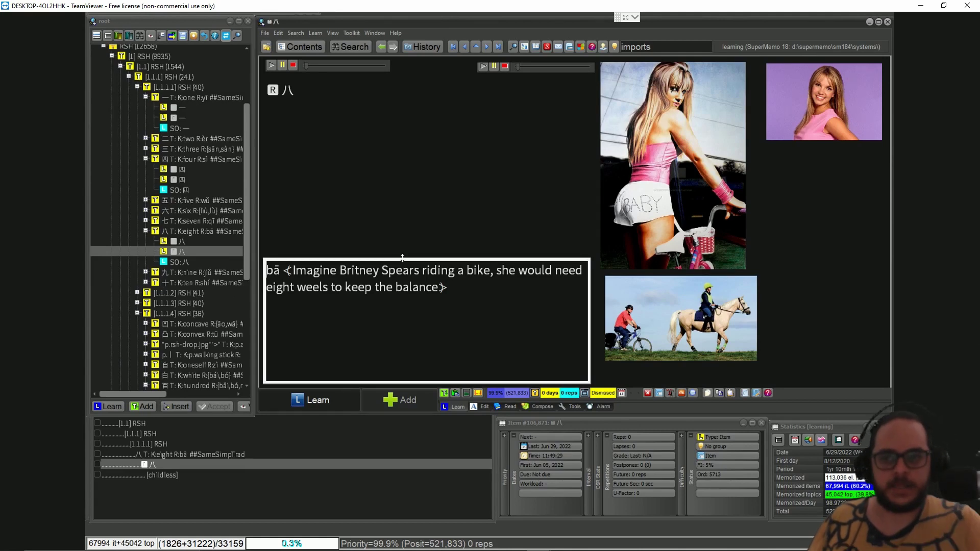
double_click(288, 92)
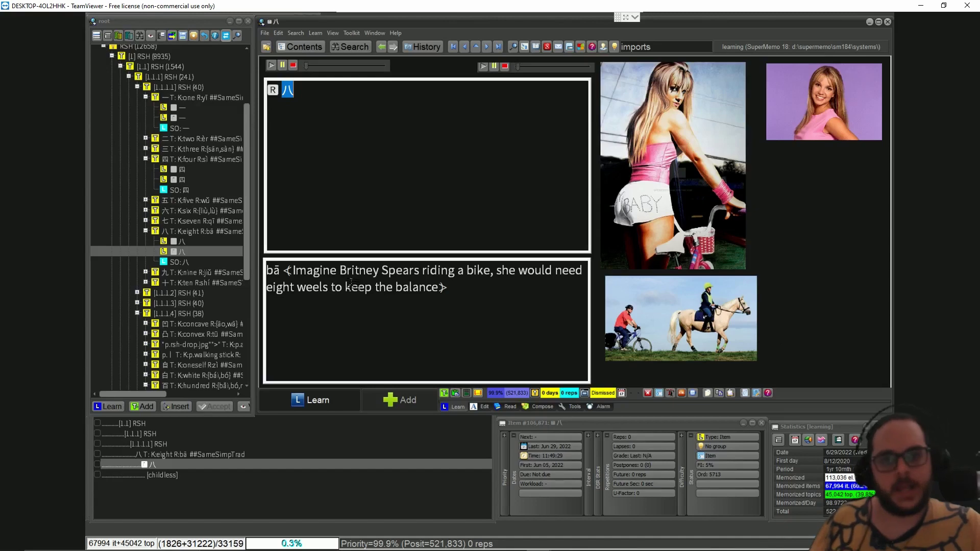
left_click(297, 286)
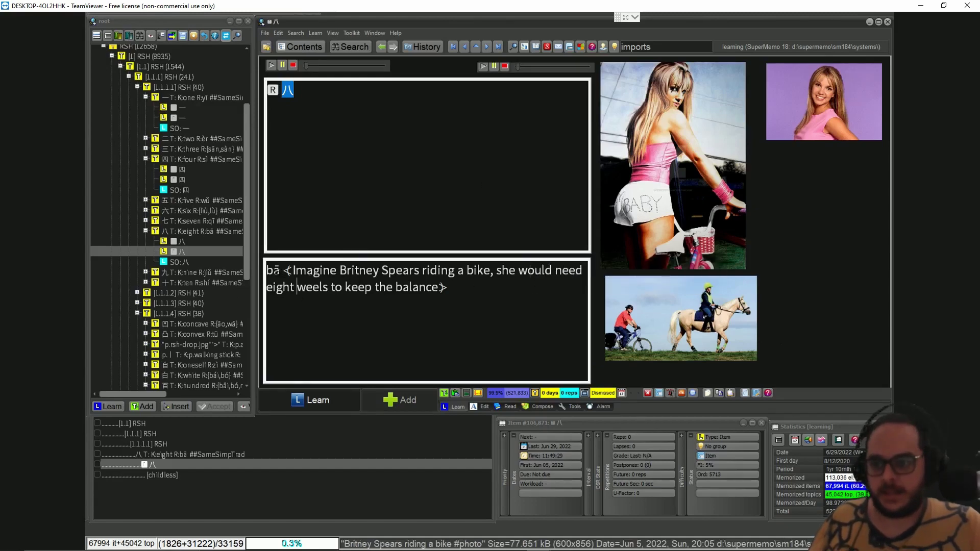
left_click_drag(281, 271, 264, 276)
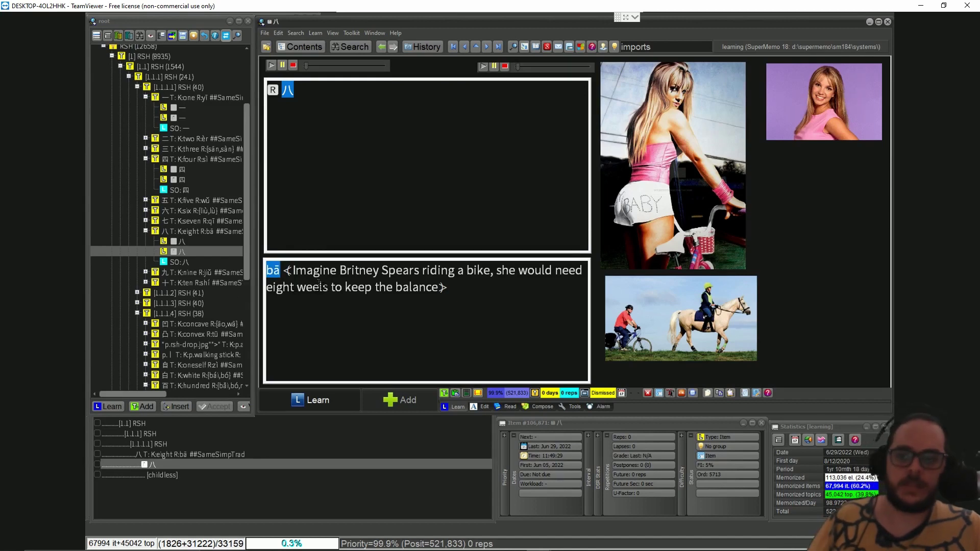
left_click(301, 94)
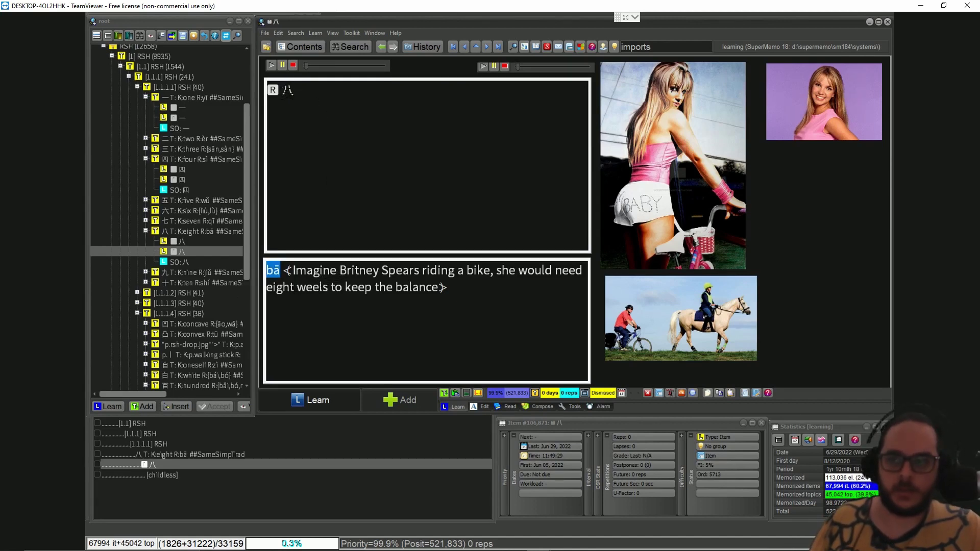
double_click(288, 90)
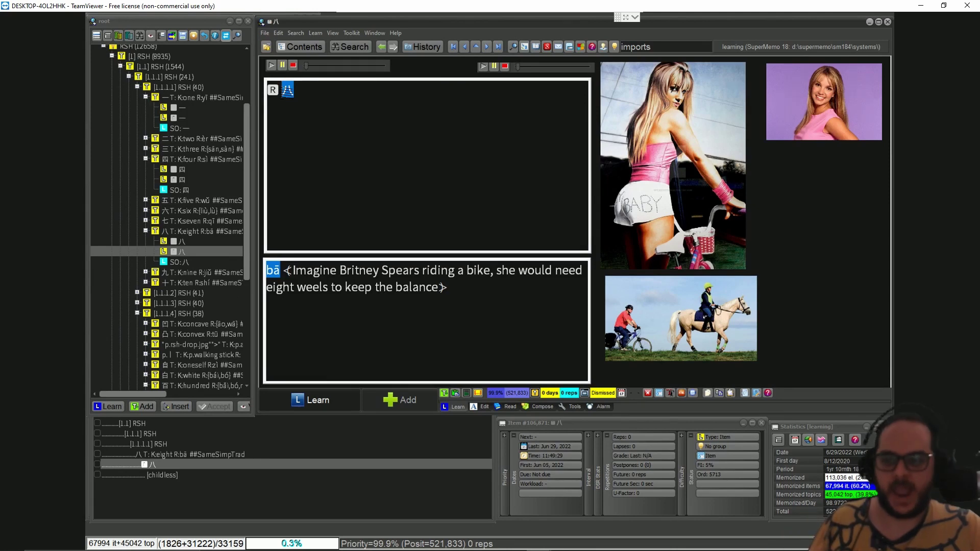
left_click_drag(294, 287, 264, 286)
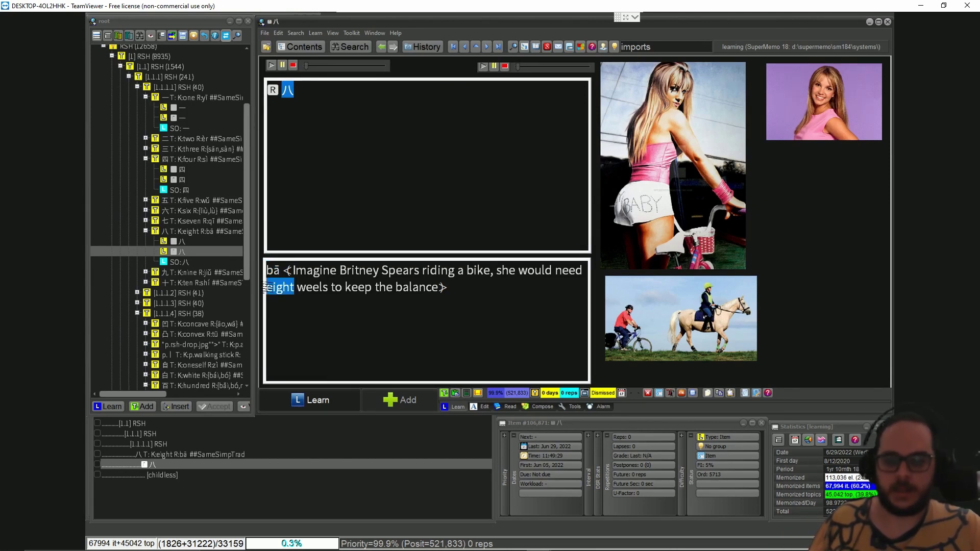
key("Escape")
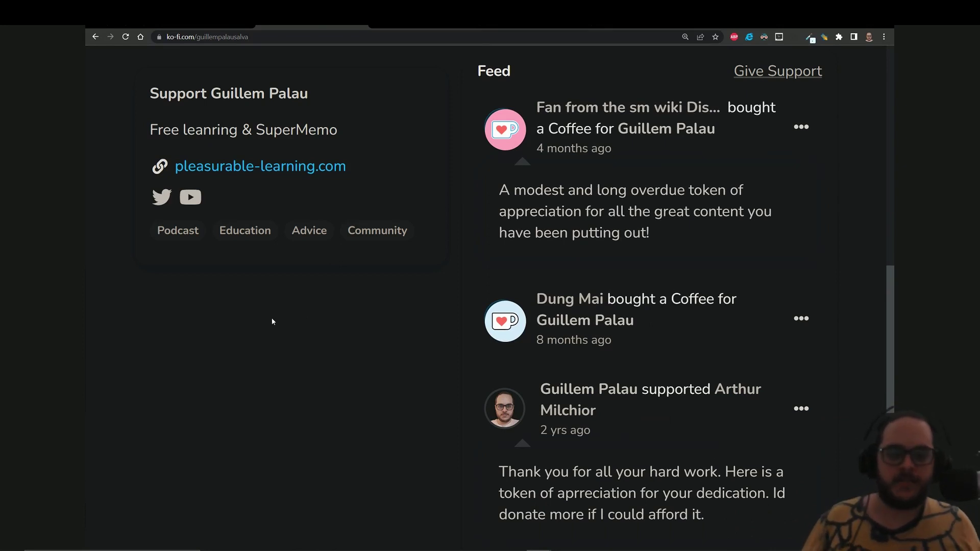
Step: Read the Ko-fi support feed, highlighting the supporters' names and the phrase "A modest and long overdue"
left_click_drag(537, 107, 712, 108)
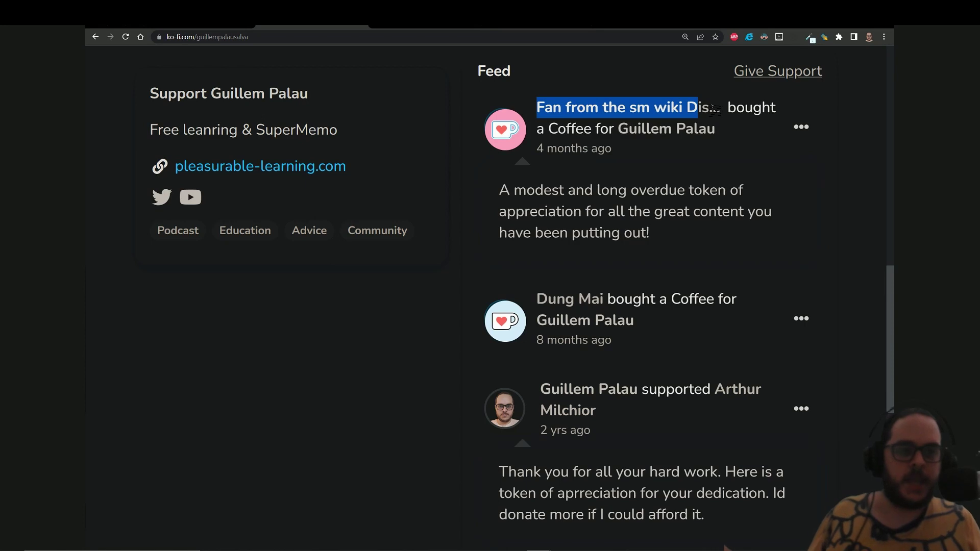
left_click_drag(714, 108, 712, 108)
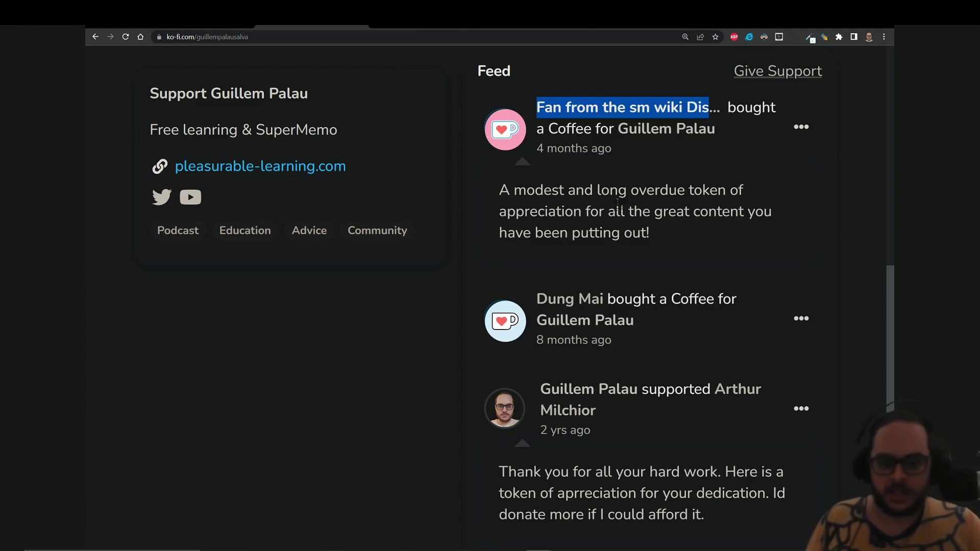
left_click_drag(685, 190, 499, 190)
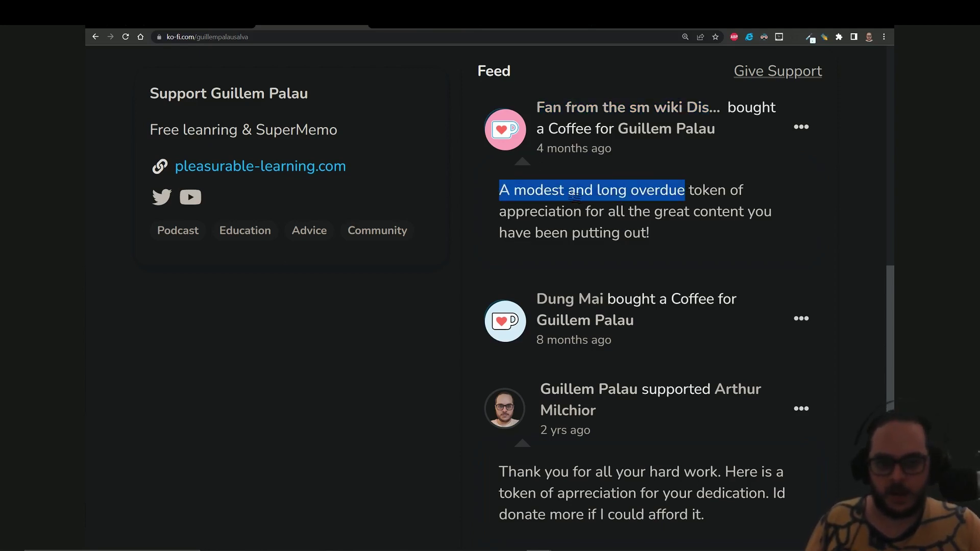
left_click_drag(685, 191, 625, 192)
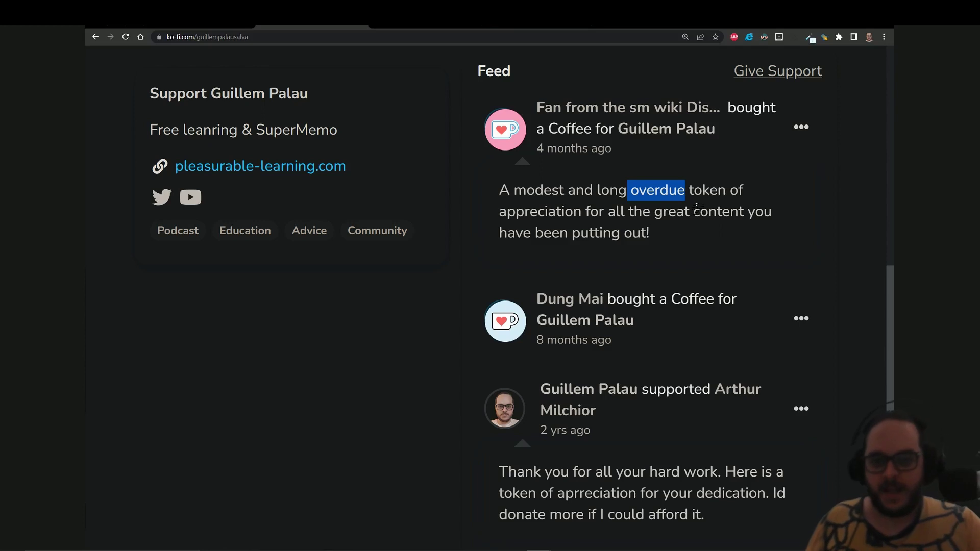
left_click(535, 200)
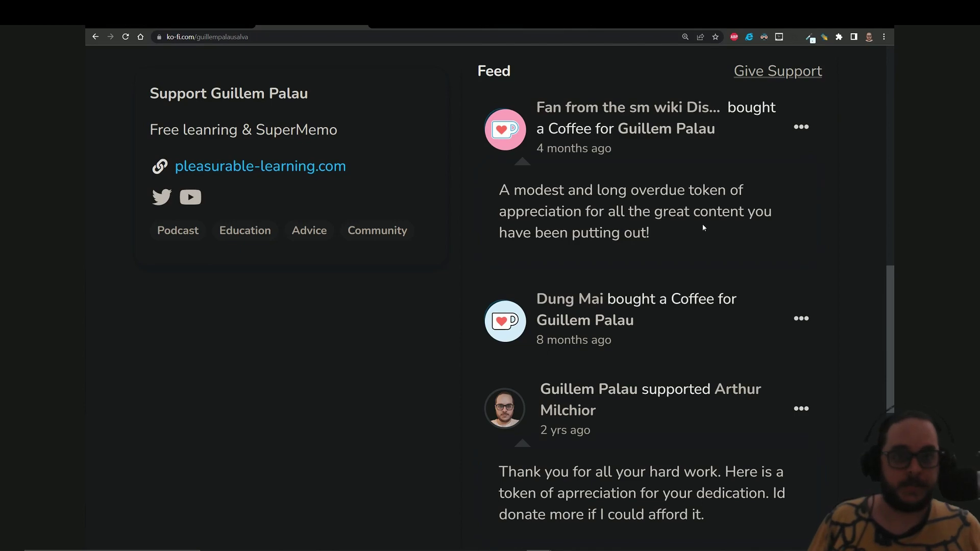
scroll(703, 228, "down", 1)
left_click_drag(537, 252, 604, 252)
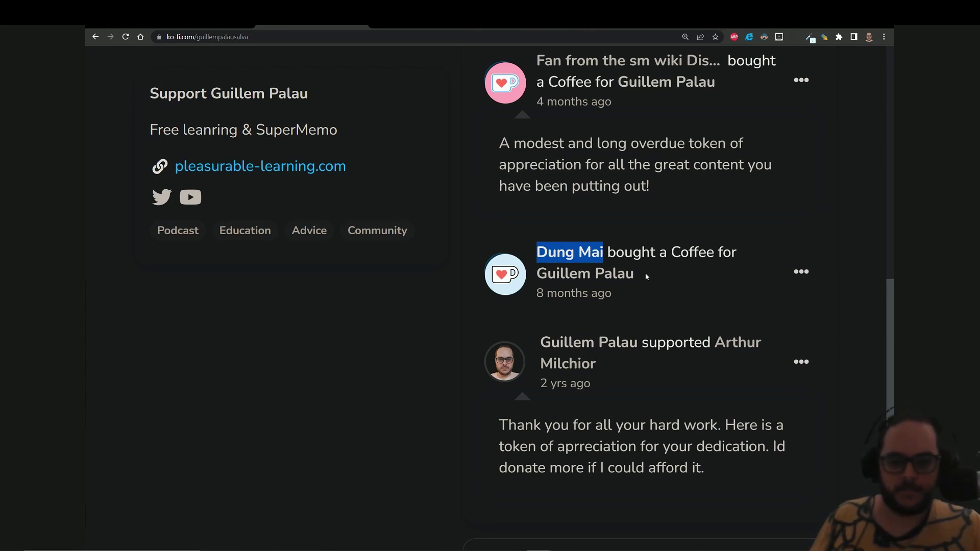
Step: Switch back to SuperMemo and compare the keyword and reading items of 八
key("alt+Tab")
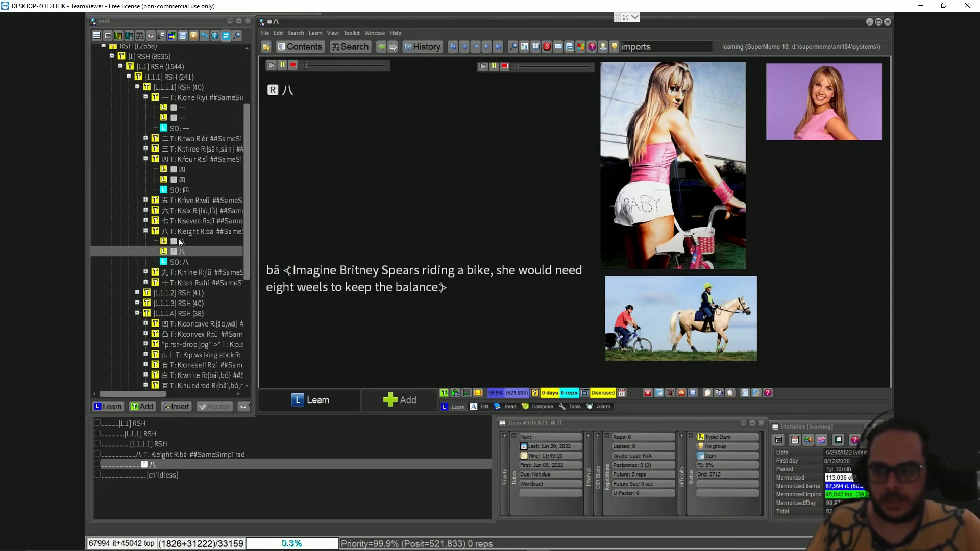
left_click(179, 242)
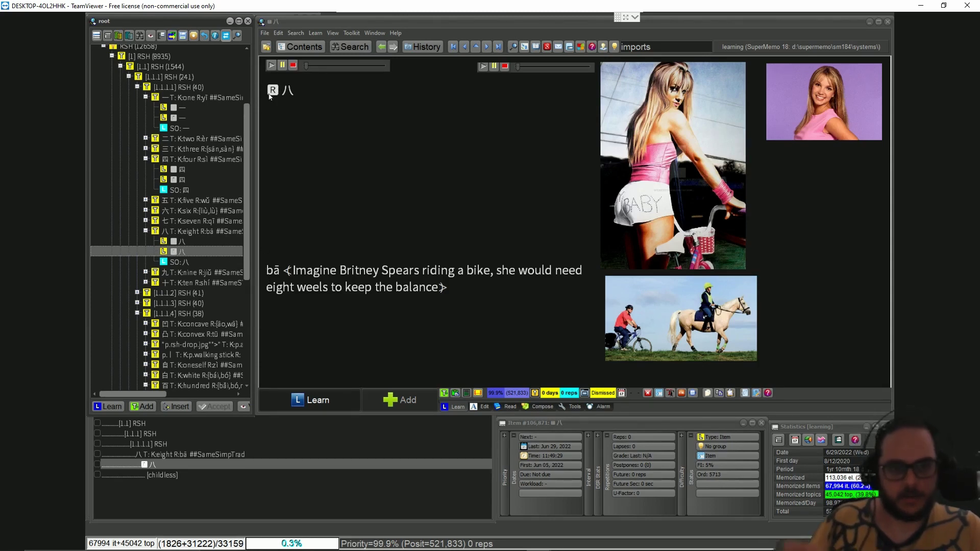
left_click(180, 241)
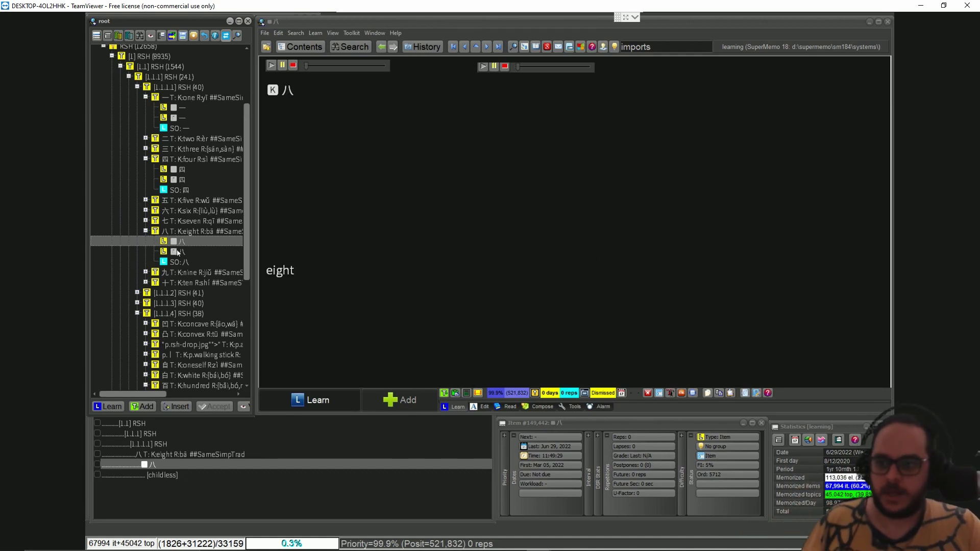
left_click(181, 252)
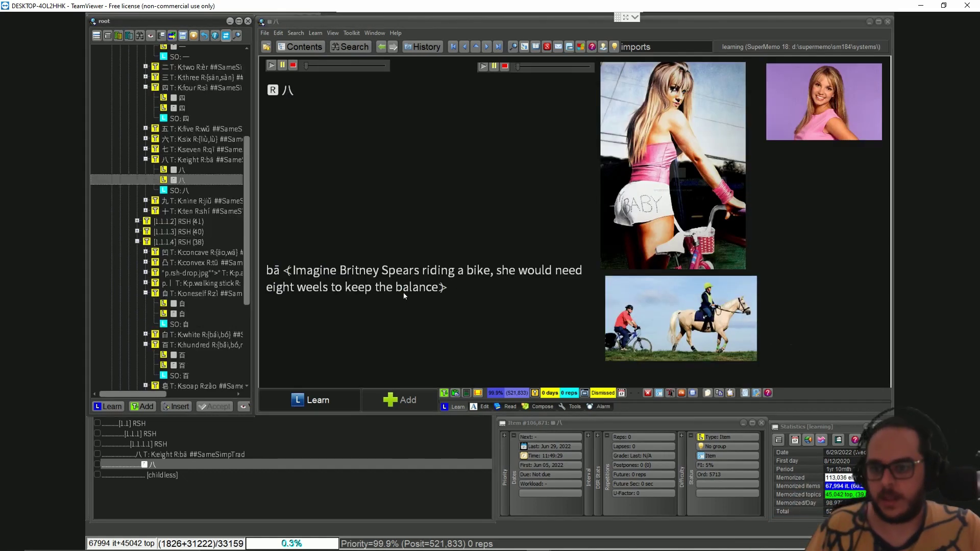
Step: Copy the bracketed Britney Spears mnemonic, including both brackets, from the answer of the 八 reading item
left_click(406, 294)
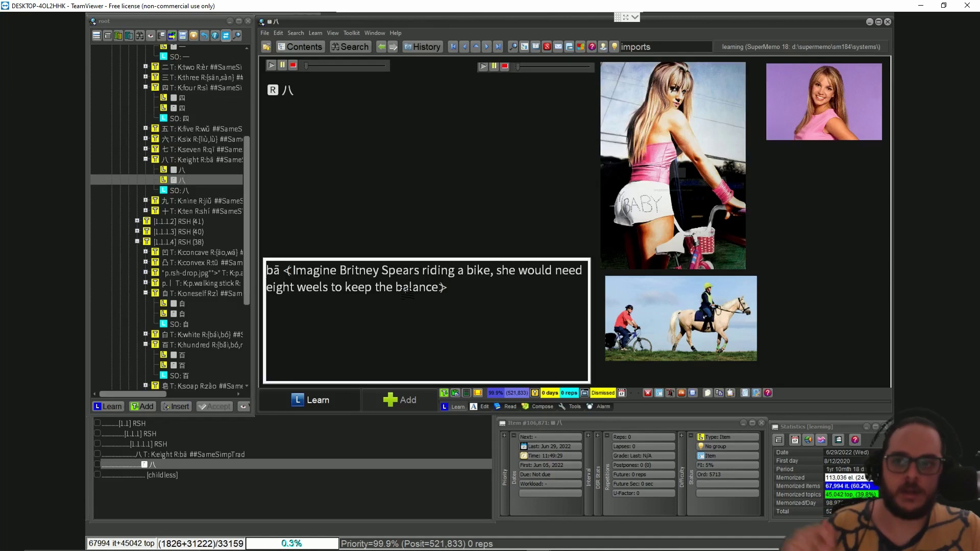
left_click_drag(449, 287, 432, 287)
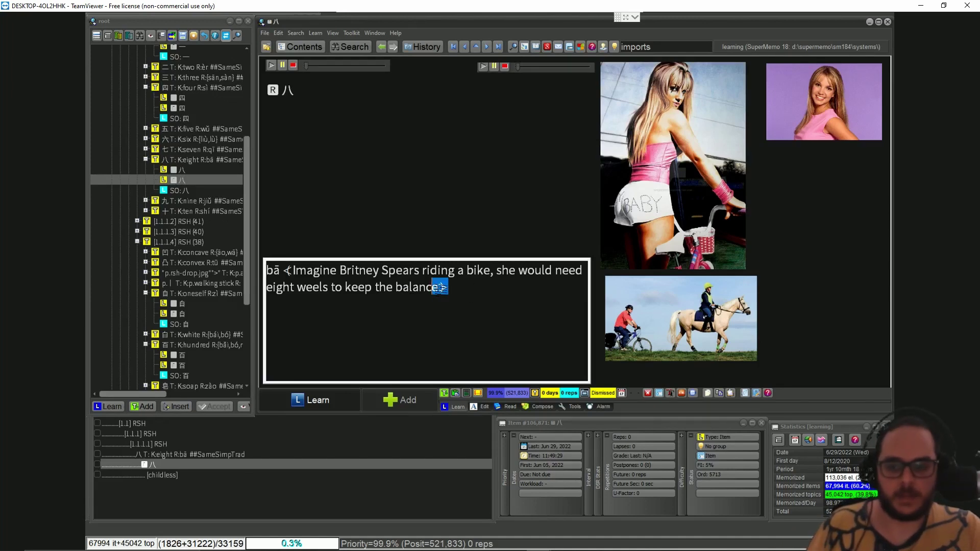
left_click(289, 269)
key("ctrl+End")
left_click(289, 269, "shift")
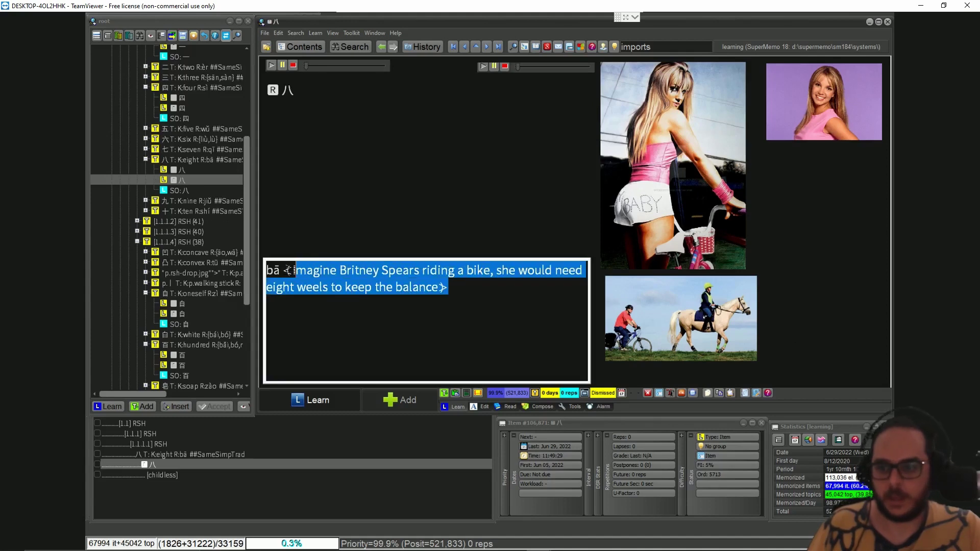
key("shift+Left")
key("ctrl+c")
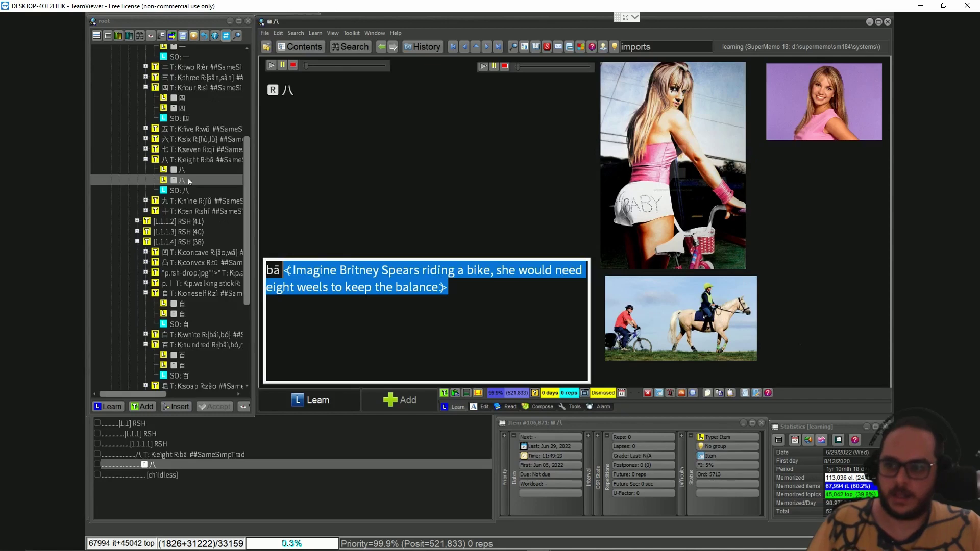
key("Right")
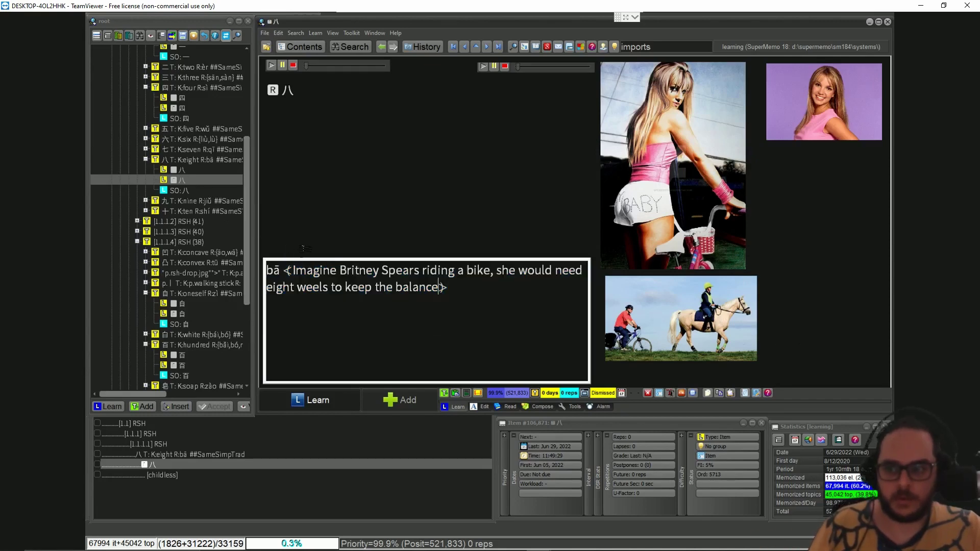
Step: Paste the copied mnemonic after "eight" in the answer of the 八 keyword item, and go back to its reading item
left_click(179, 171)
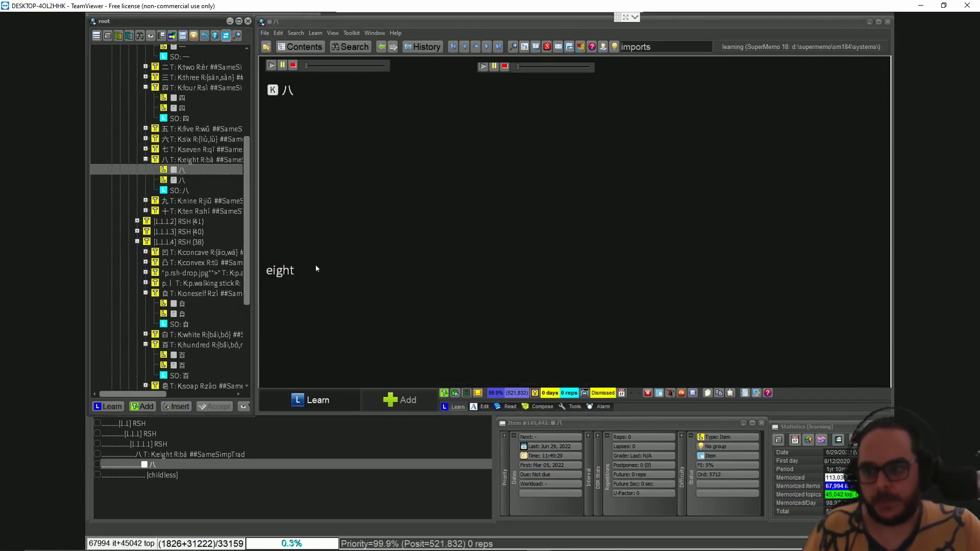
left_click(317, 269)
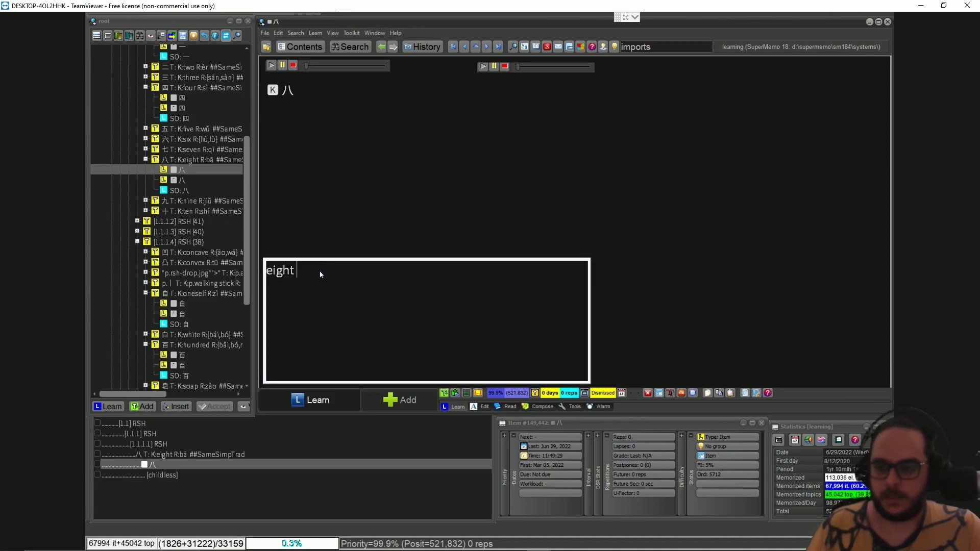
key("ctrl+v")
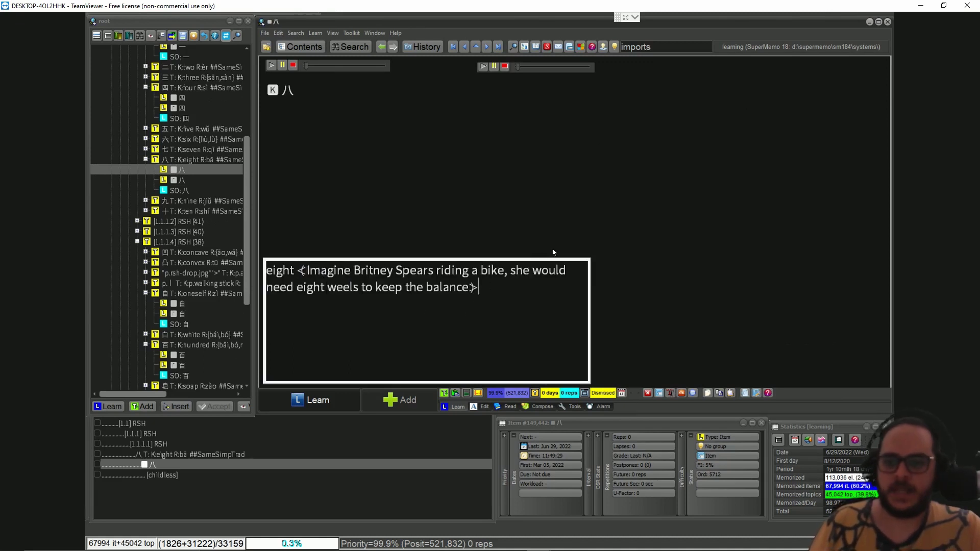
left_click(172, 181)
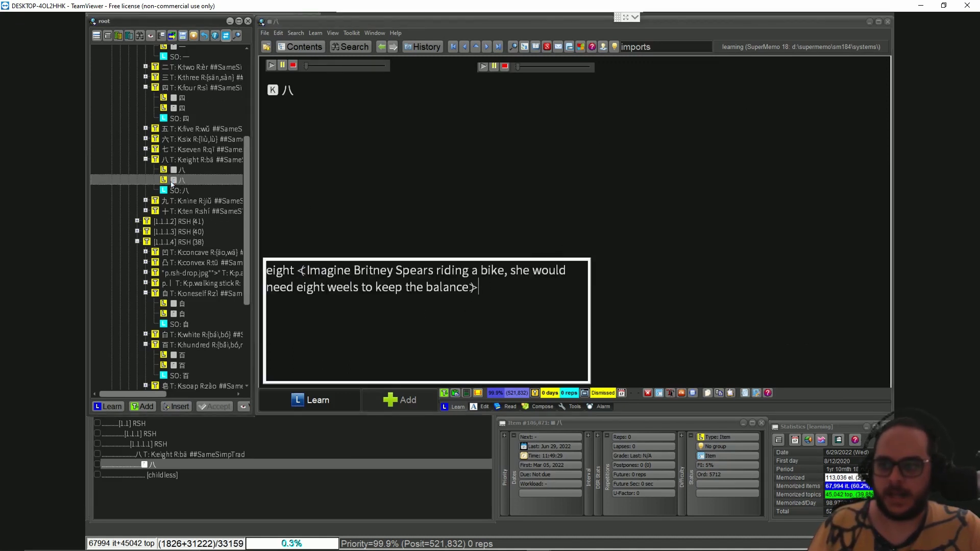
Step: Compare the keyword and reading items of 八, and select the boxed R marker in the reading item's question
left_click(177, 170)
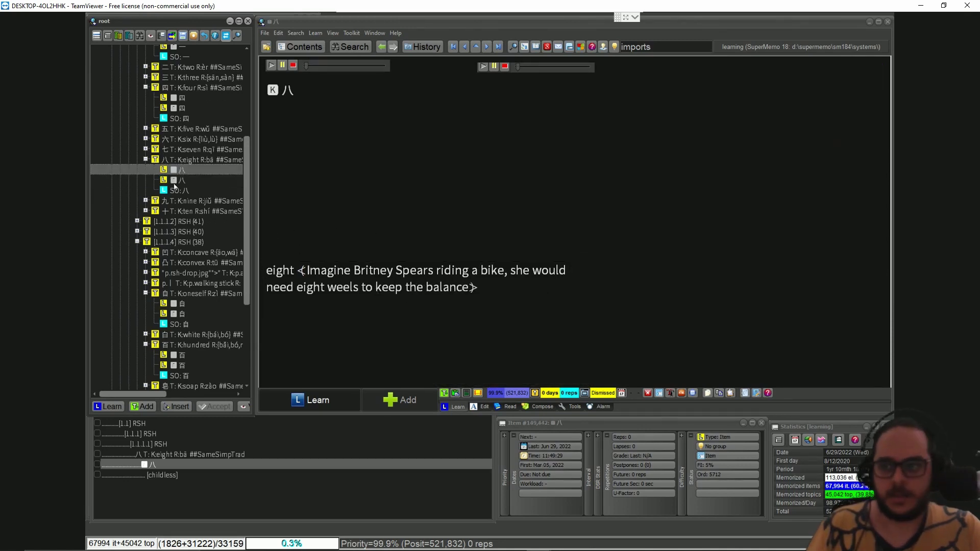
left_click(174, 181)
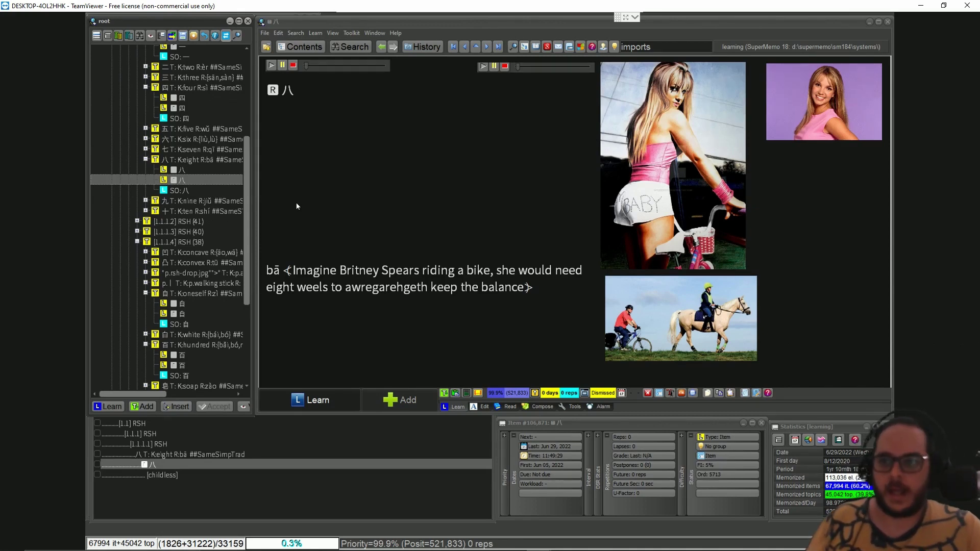
left_click(269, 91)
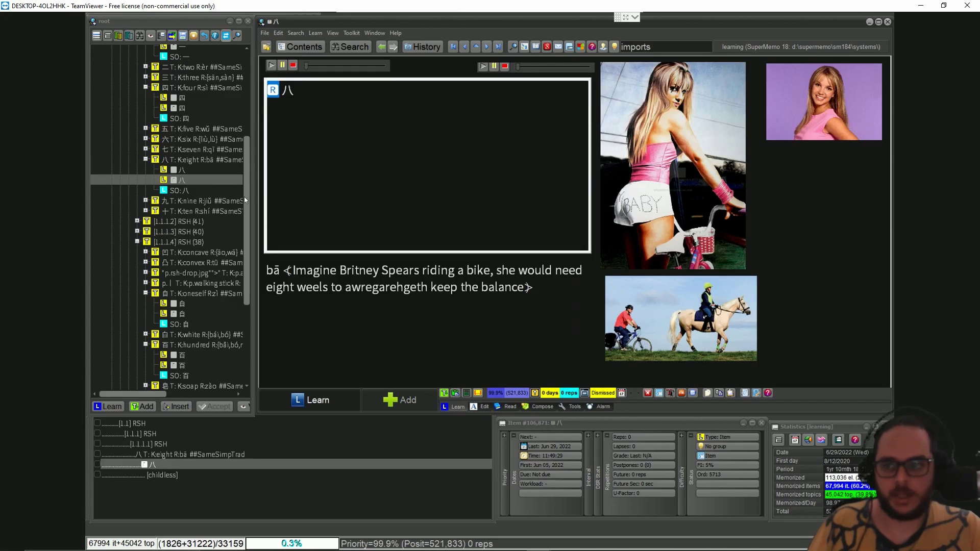
Step: Open the topic on the "all" adverb "dou" and copy the character 都 from its third example sentence
scroll(95, 145, "up", 6)
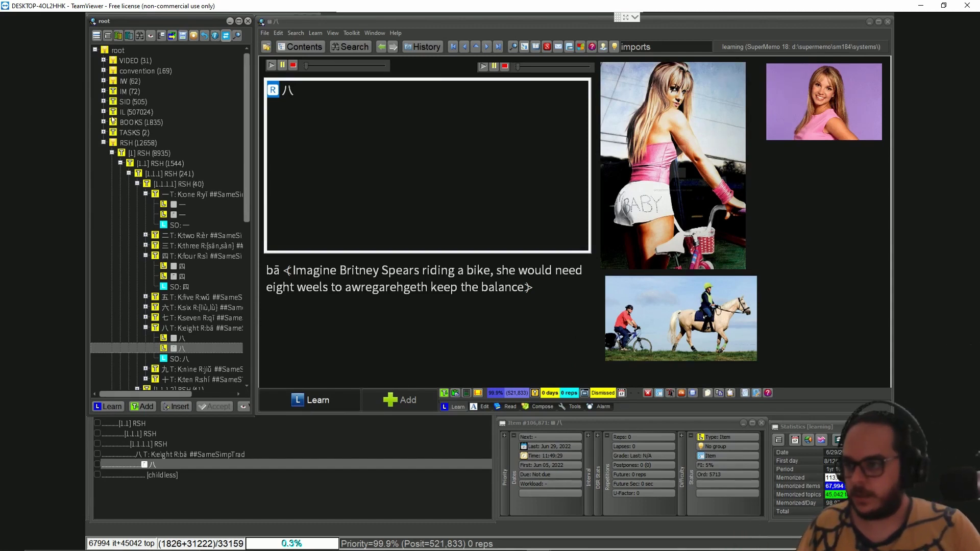
key("ctrl+l")
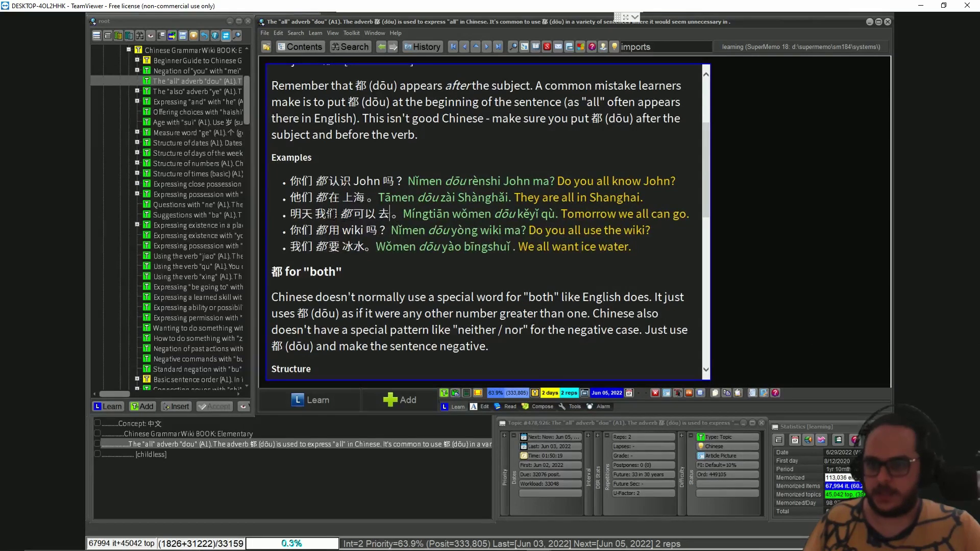
left_click_drag(390, 214, 301, 214)
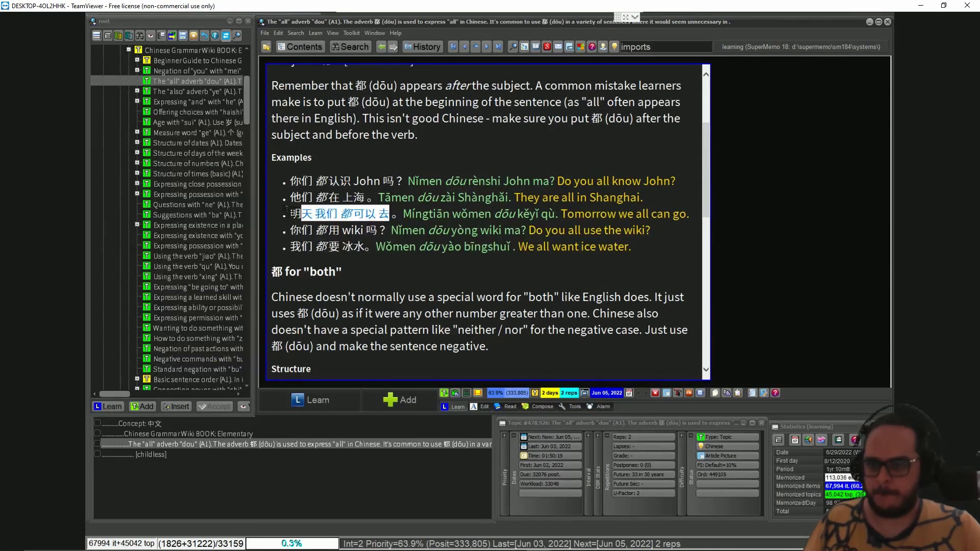
left_click(341, 215)
left_click(355, 215, "shift")
key("ctrl+c")
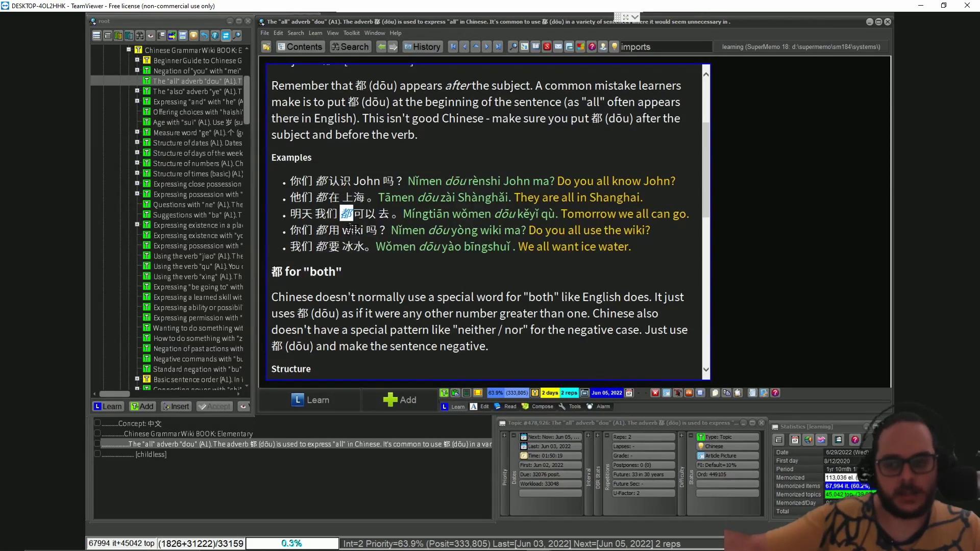
Step: Search the collection for the boxed R marker followed by the character 都 from the example sentence
left_click(356, 51)
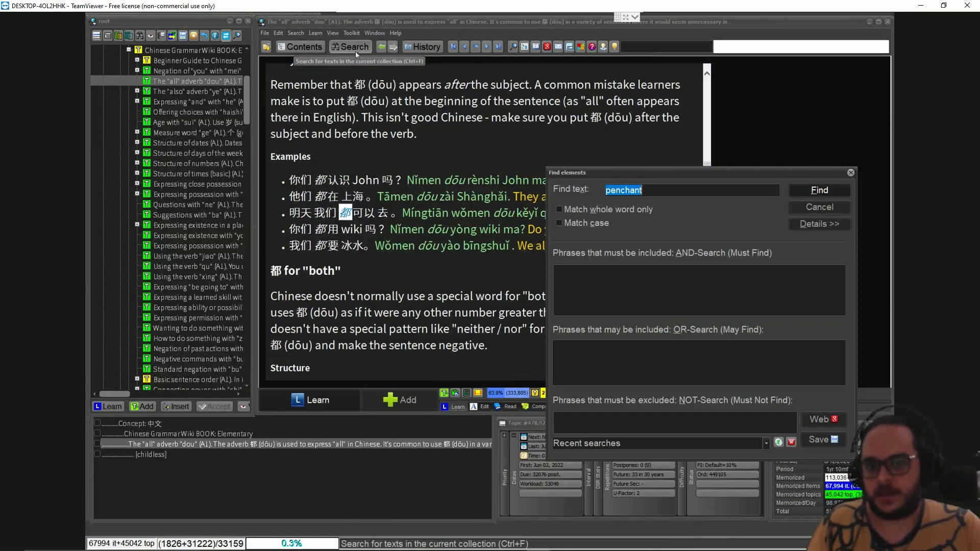
key("ctrl+v")
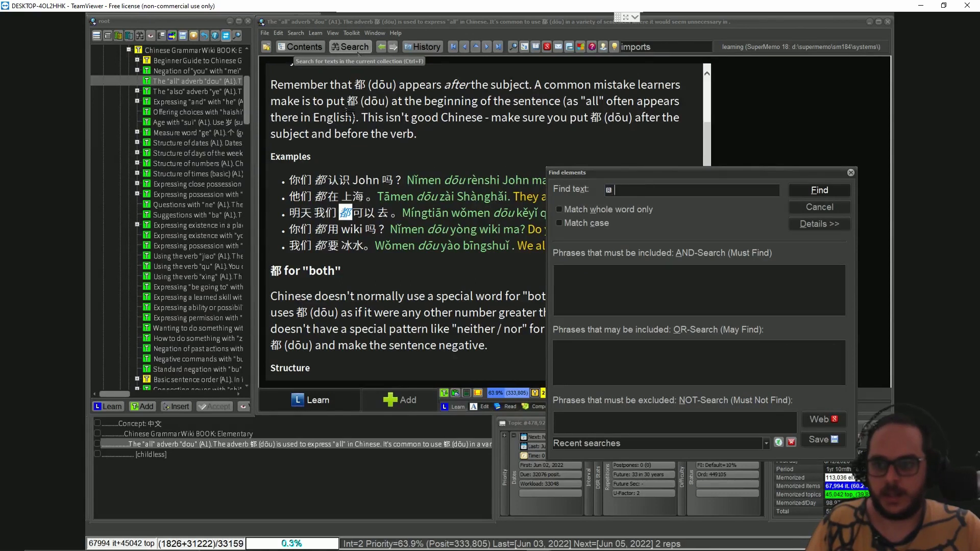
left_click(347, 218)
right_click(347, 218)
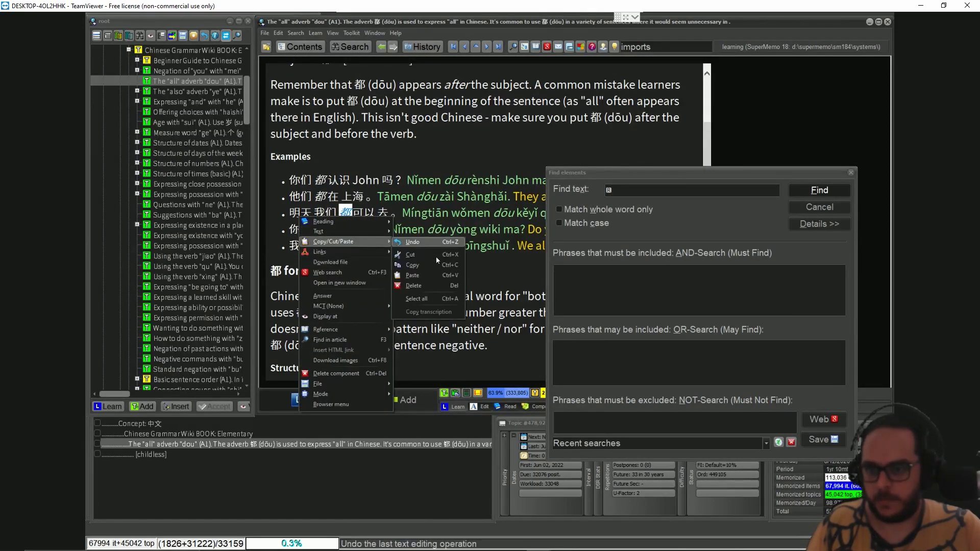
left_click(639, 193)
left_click(640, 193)
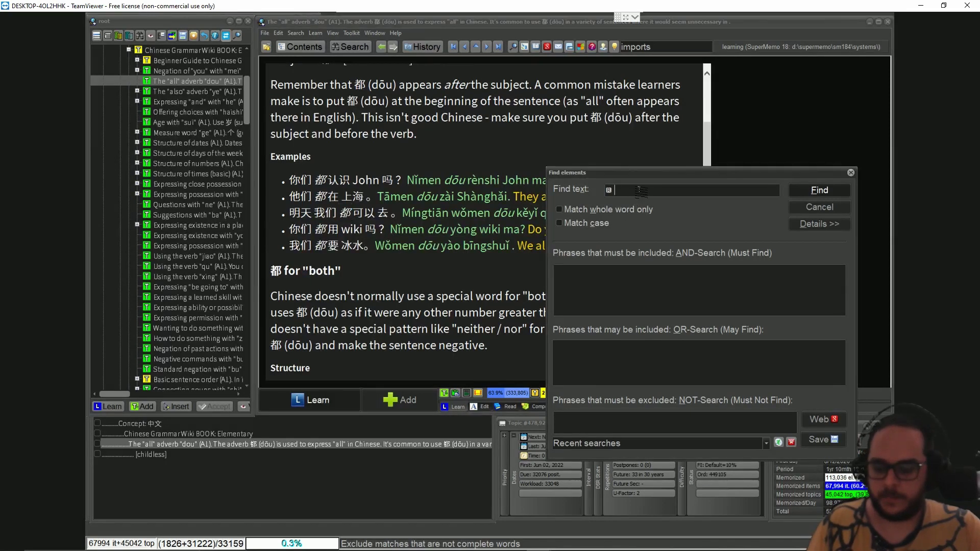
key("ctrl+v")
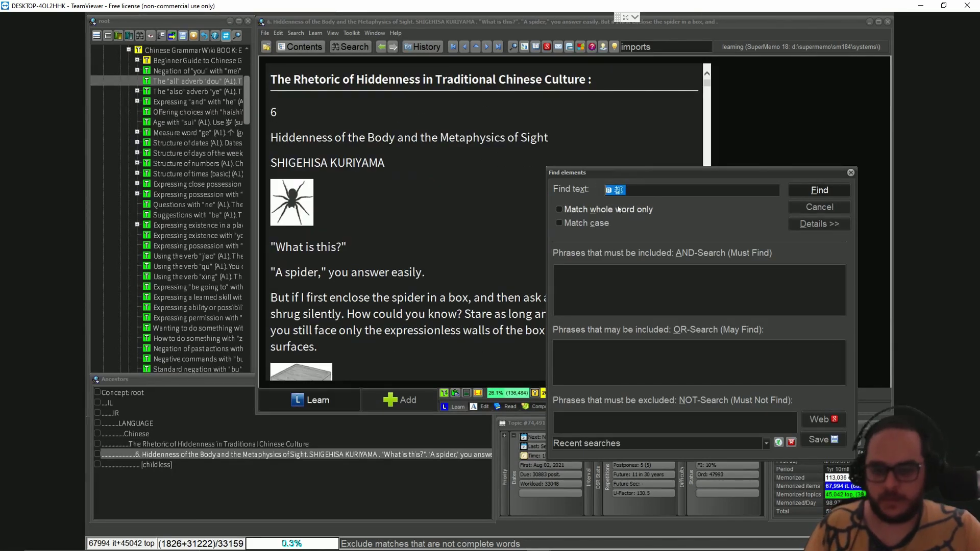
Step: Add the boxed marker with 都 to the OR-search phrases and run the collection search again
left_click(582, 343)
key("ctrl+v")
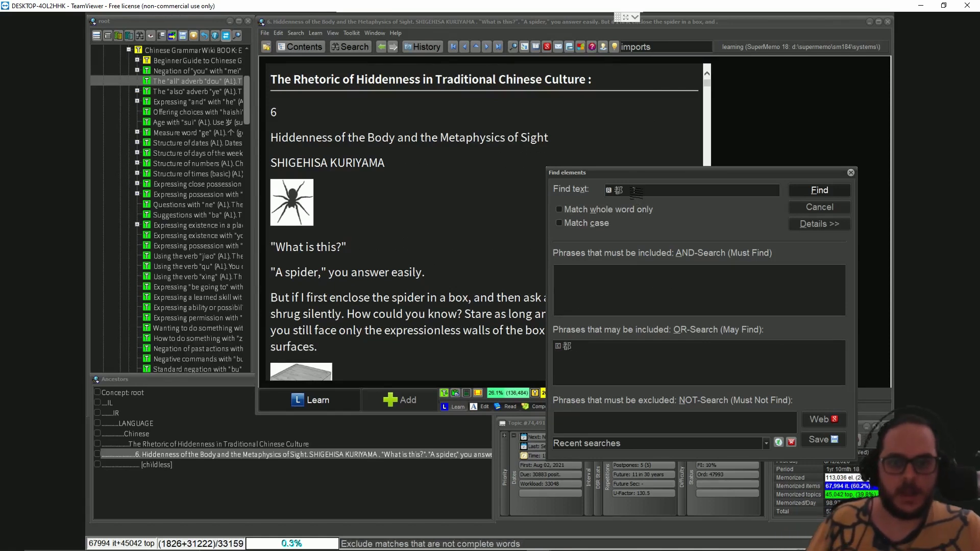
left_click(820, 191)
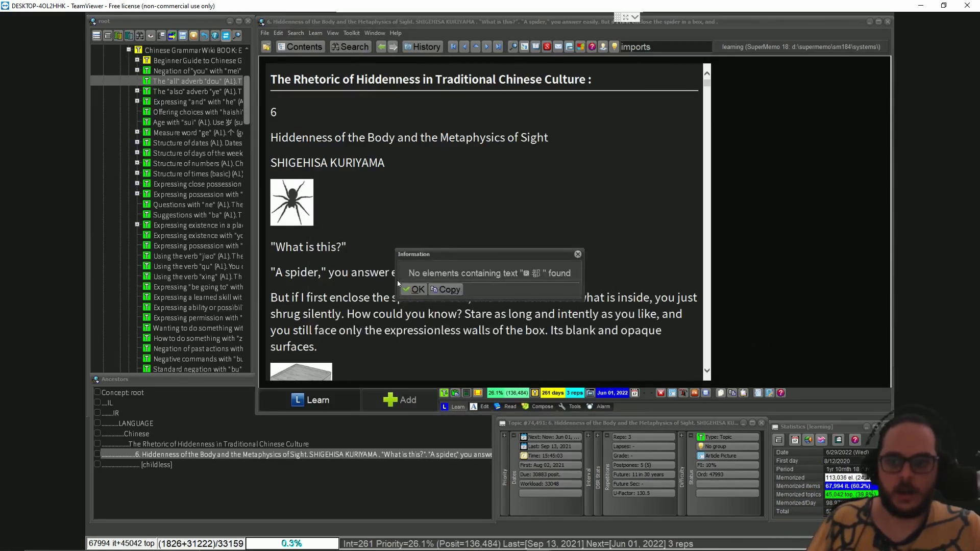
left_click(418, 289)
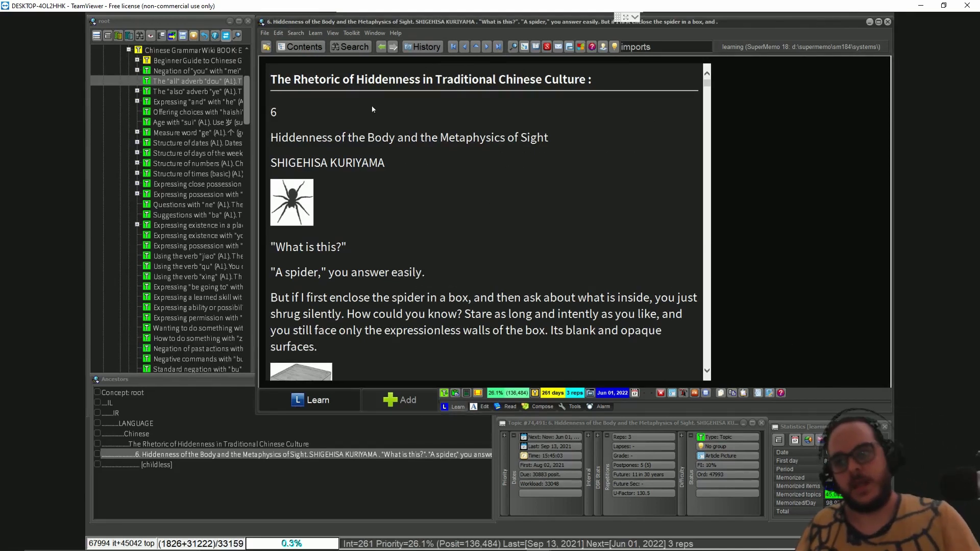
Step: Switch to the Anki card browser and search the cards for 都 alone, without the boxed marker
left_click_drag(246, 96, 250, 58)
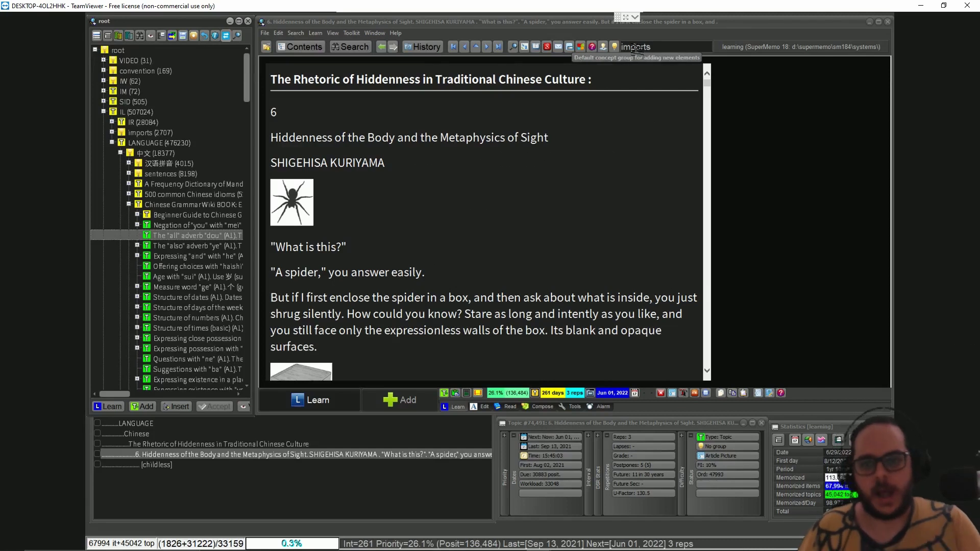
key("alt+Tab")
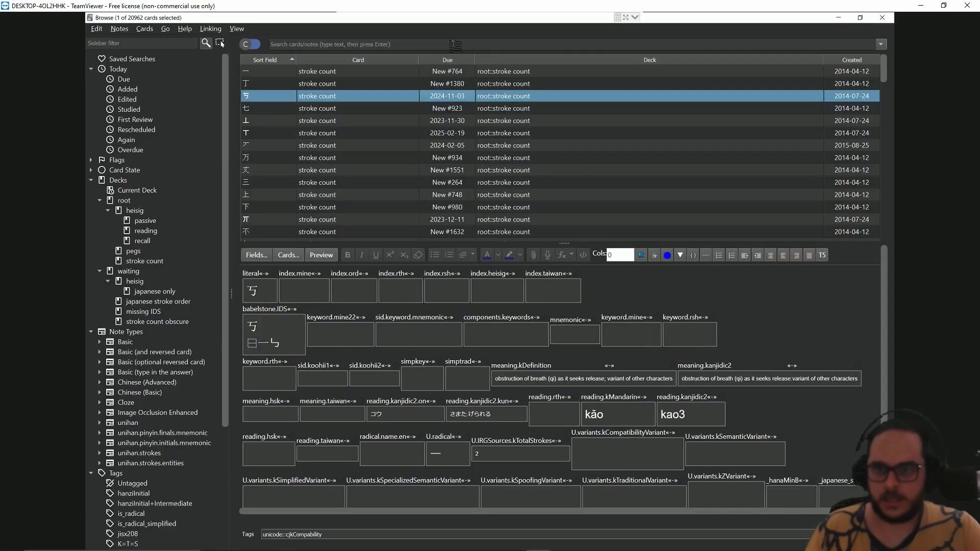
left_click(422, 47)
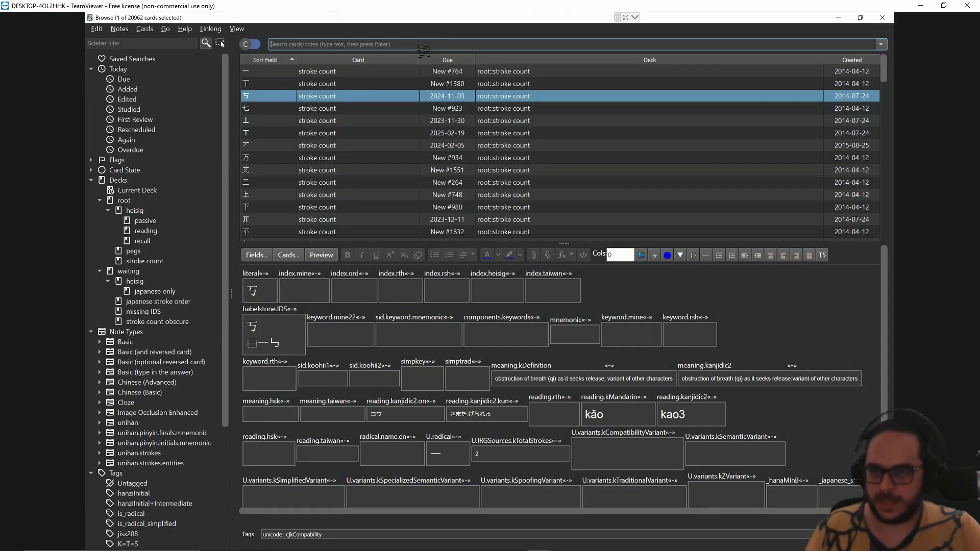
key("ctrl+v")
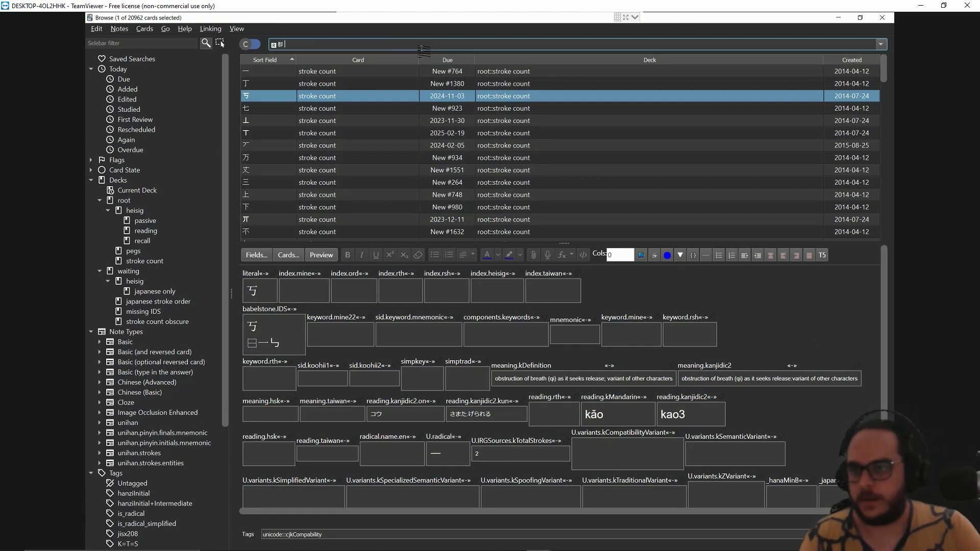
key("BackSpace")
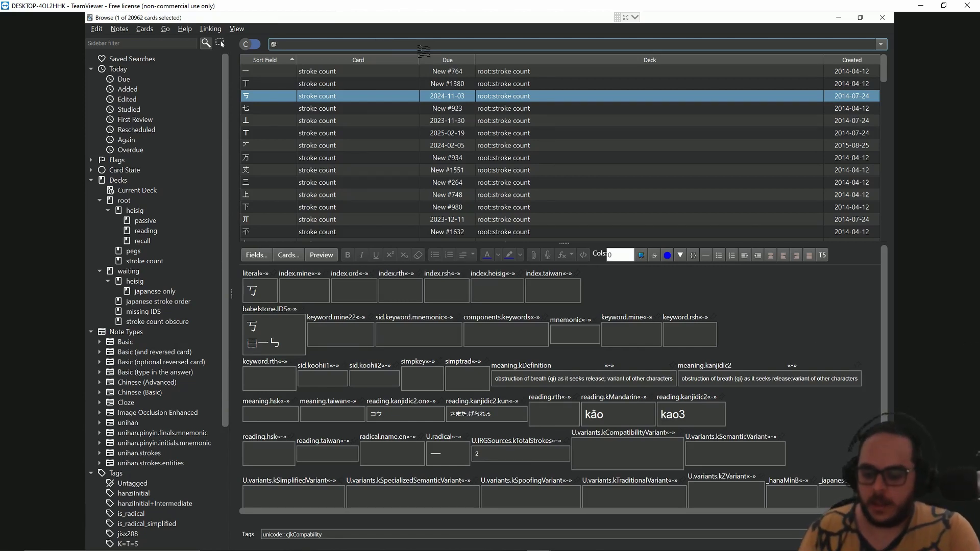
key("Return")
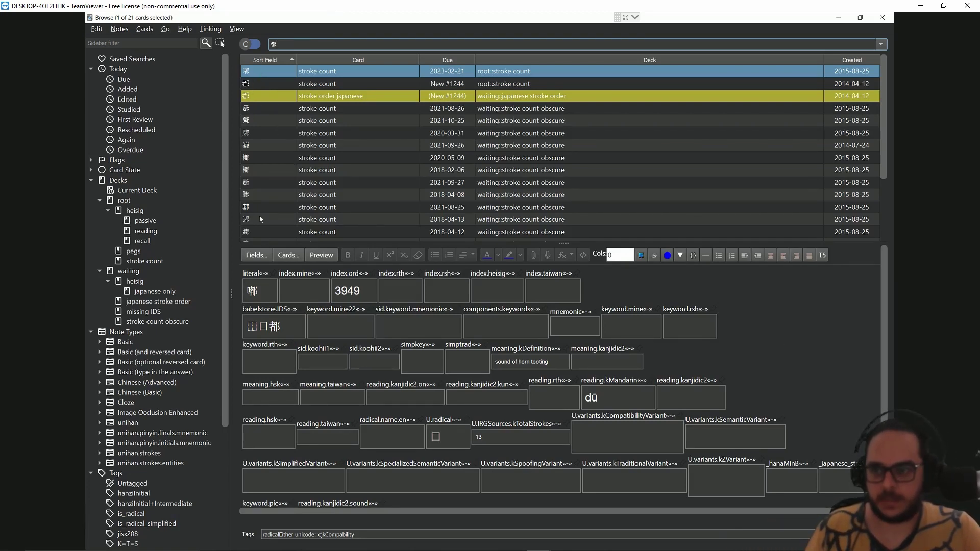
Step: Examine several cards whose characters contain 都, starting with 嘟, and check their components in the babelstone.IDS field
left_click(250, 74)
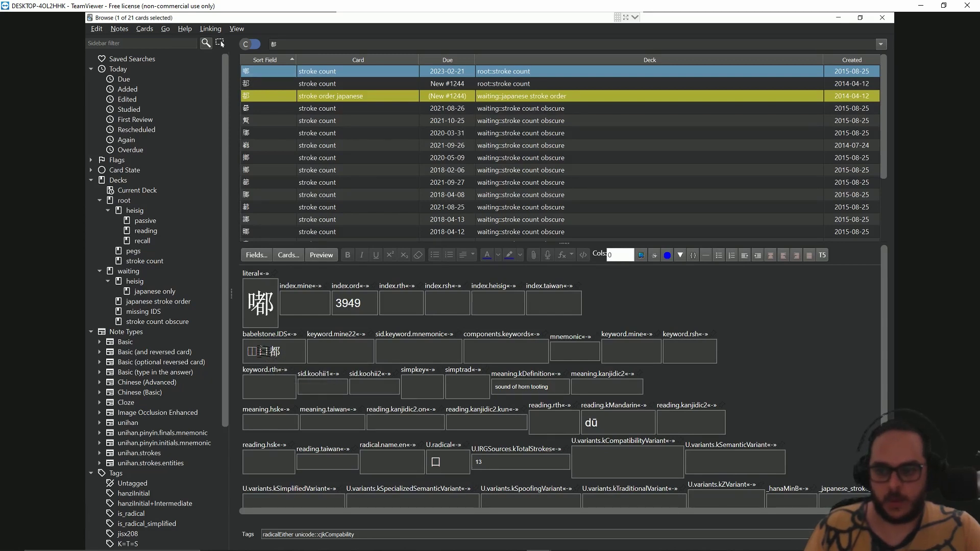
double_click(275, 351)
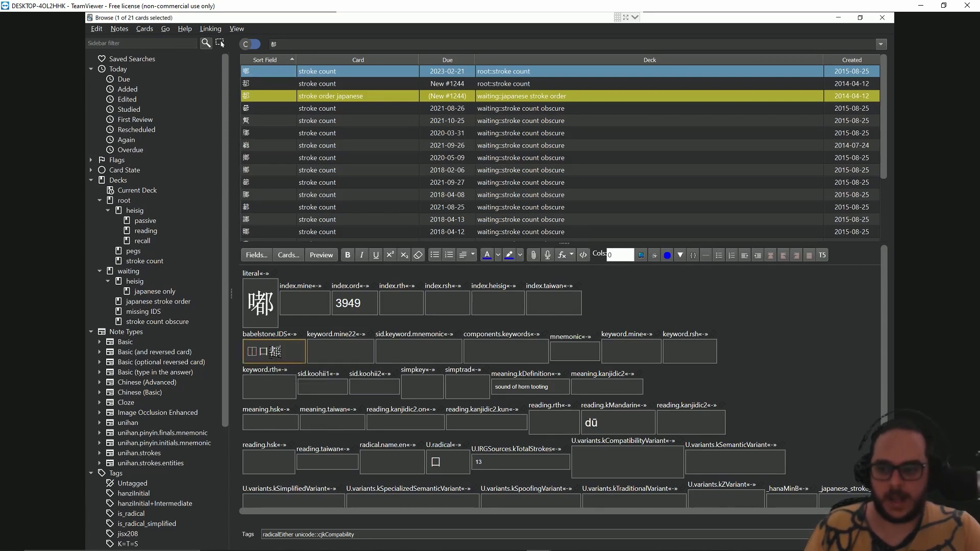
left_click(249, 133)
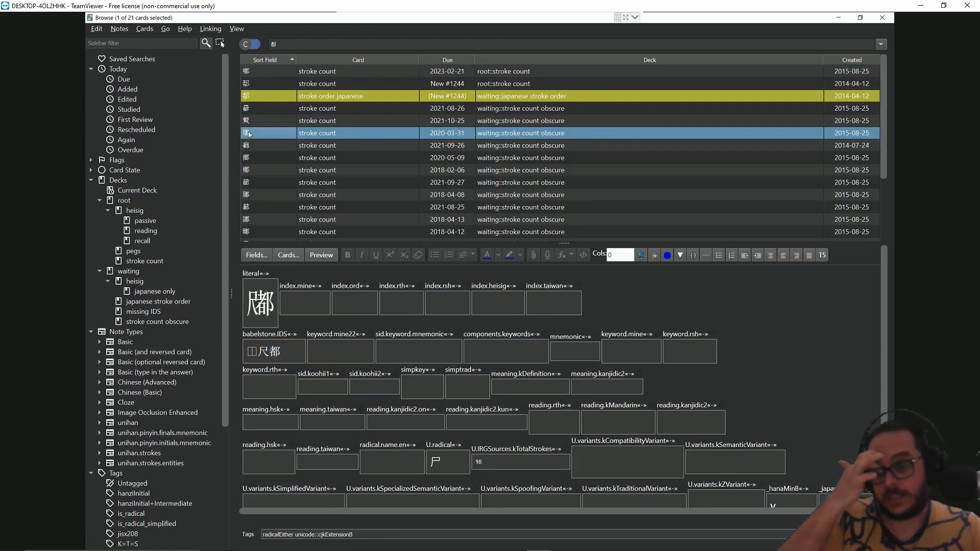
scroll(264, 204, "down", 2)
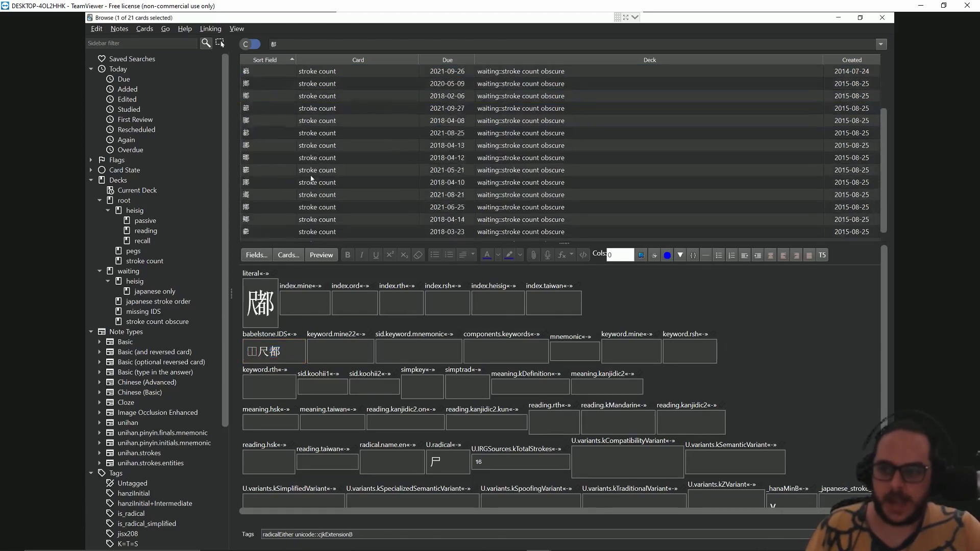
left_click(255, 224)
left_click(257, 174)
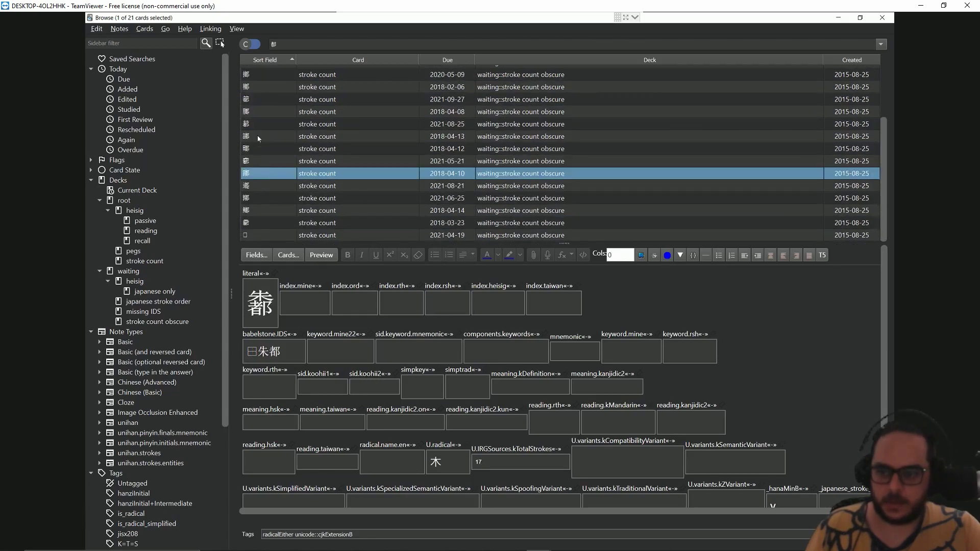
left_click(258, 136)
left_click(259, 101)
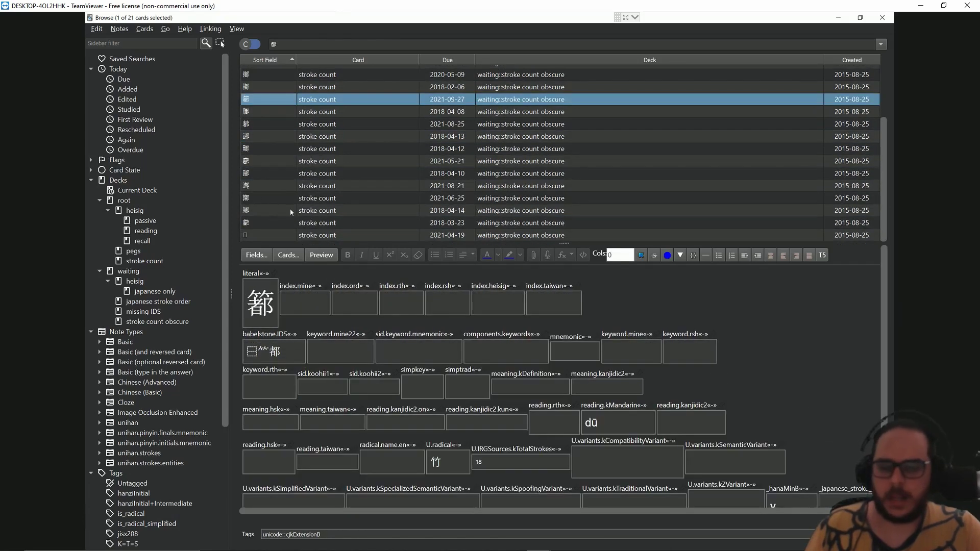
Step: Examine the index.heisig, index.taiwan and remaining fields of the bamboo-radical character's note, and view the hand-radical character's card
scroll(291, 212, "up", 2)
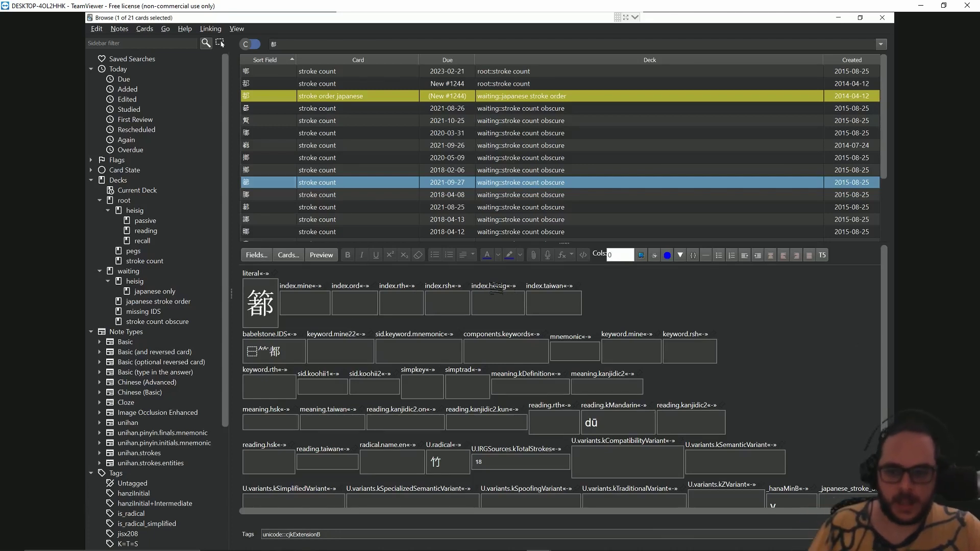
left_click_drag(438, 286, 490, 286)
double_click(494, 286)
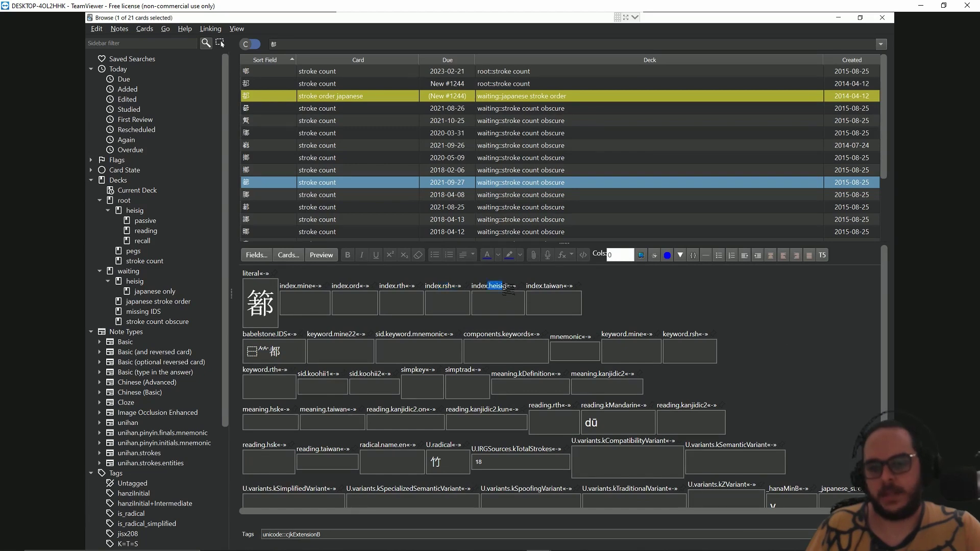
double_click(559, 286)
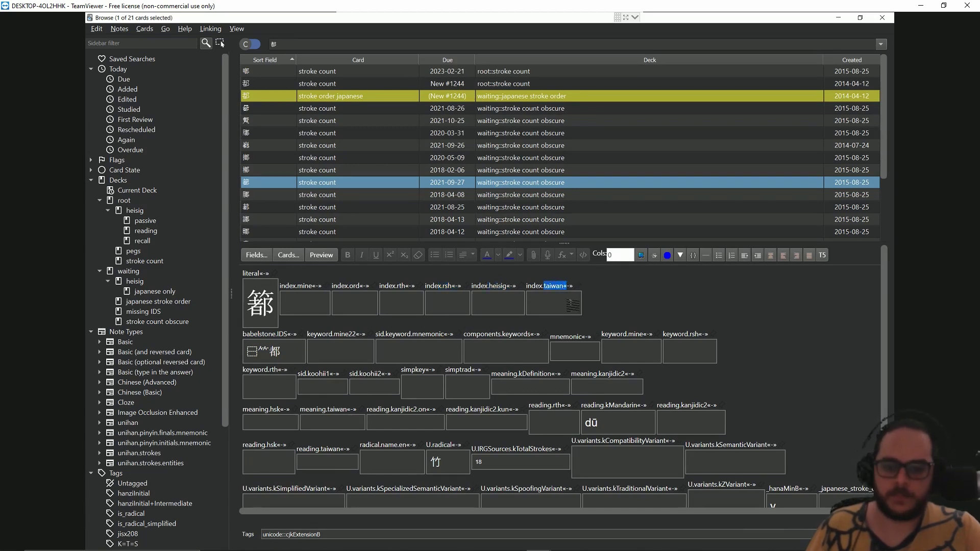
scroll(665, 351, "down", 1)
scroll(658, 351, "down", 1)
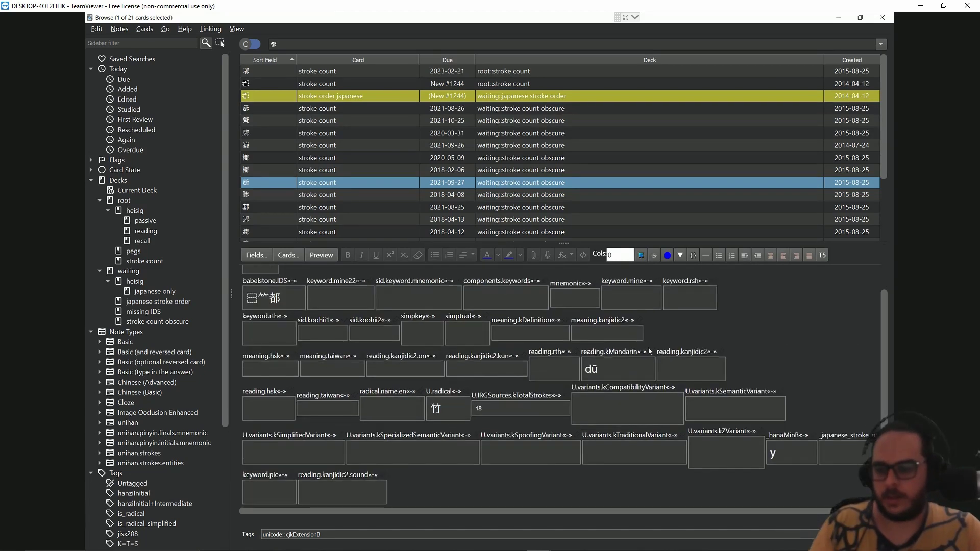
left_click(332, 158)
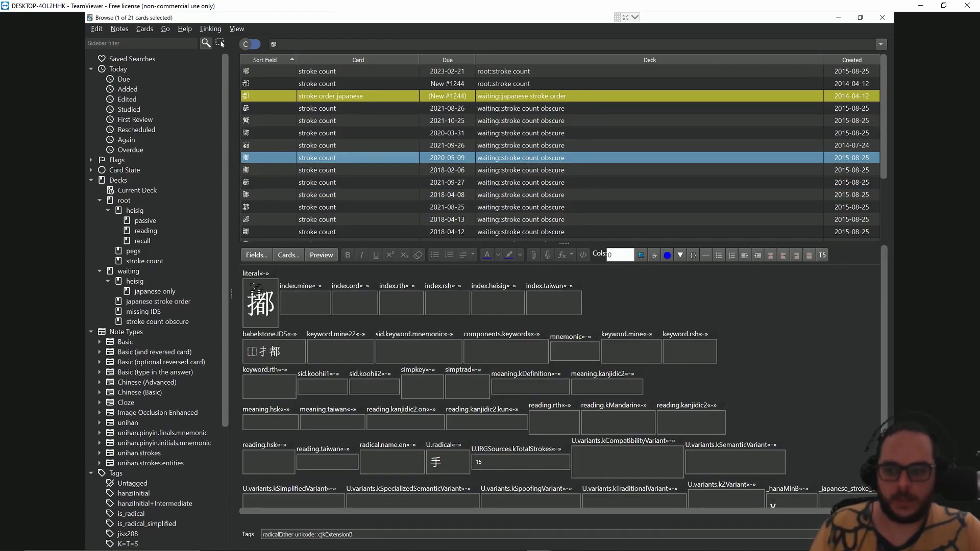
Step: Narrow the card search to literal:都 and select its "stroke order japanese" card
left_click(305, 48)
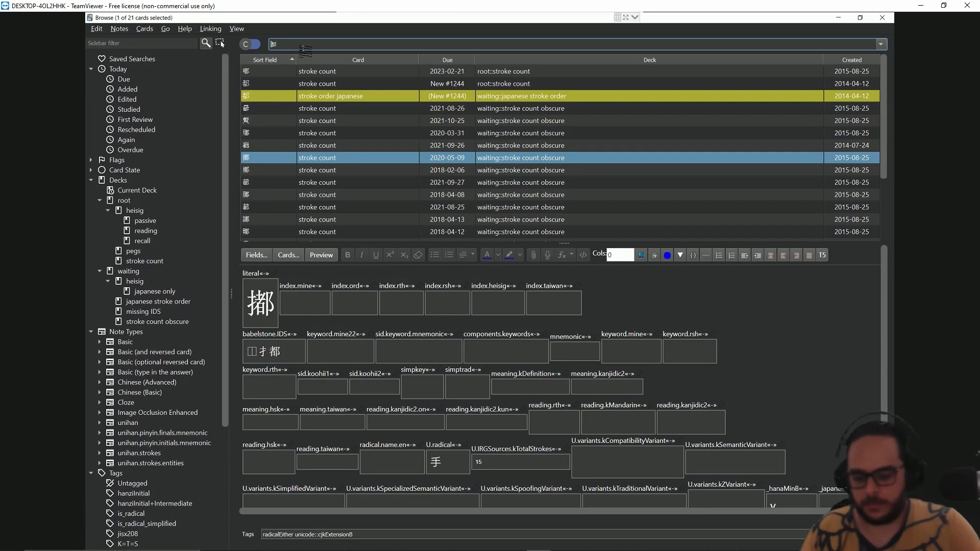
key("ctrl+v")
type("literal:")
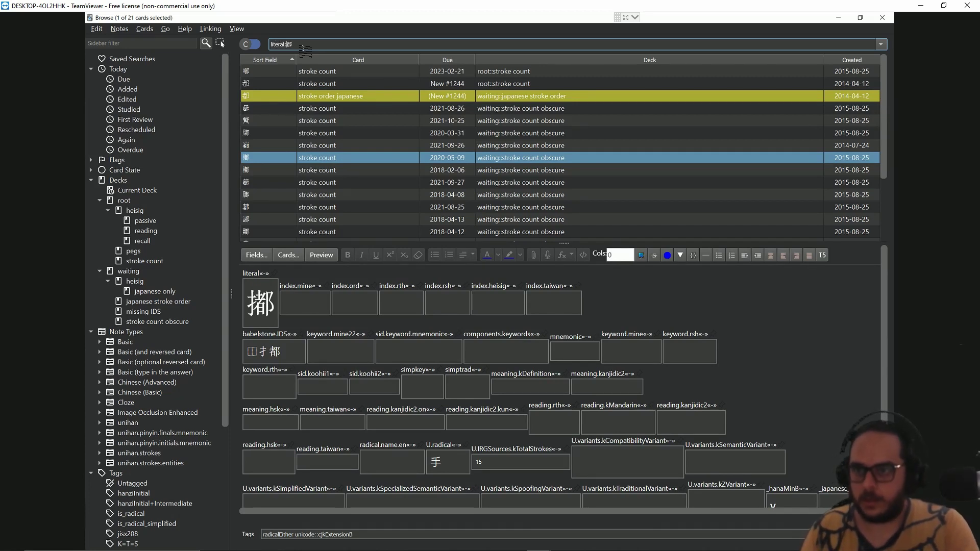
key("Return")
key("Down")
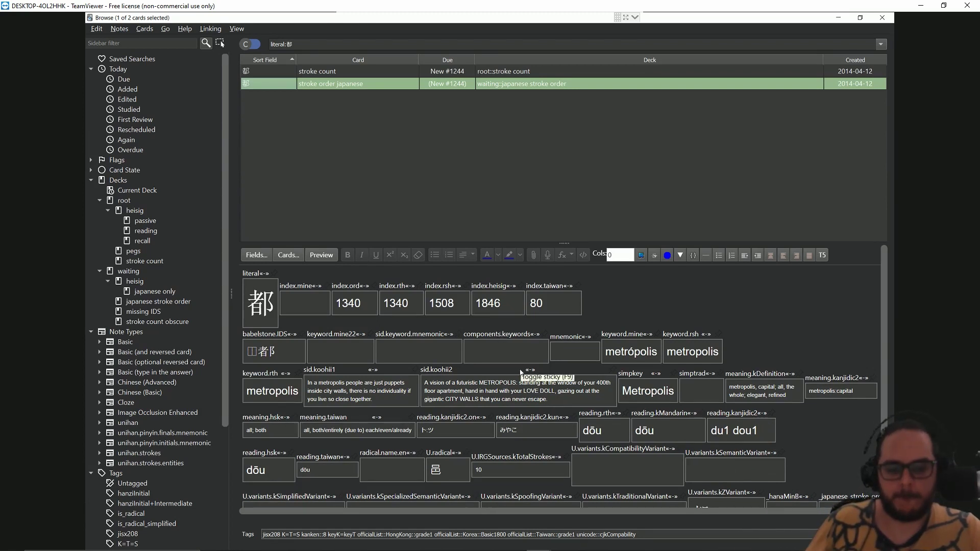
Step: Restore the card browser to a smaller window and open the Add window for a new note
scroll(521, 372, "down", 1)
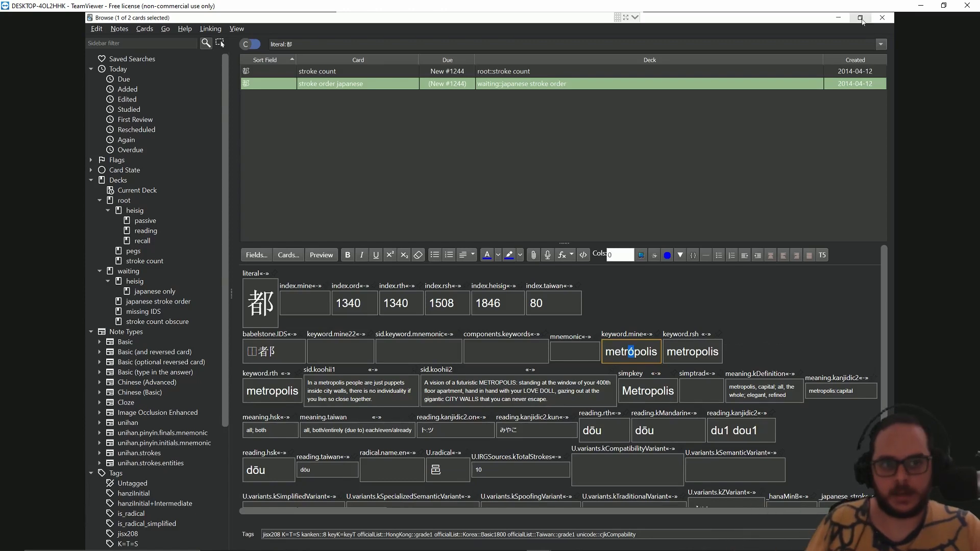
left_click(861, 19)
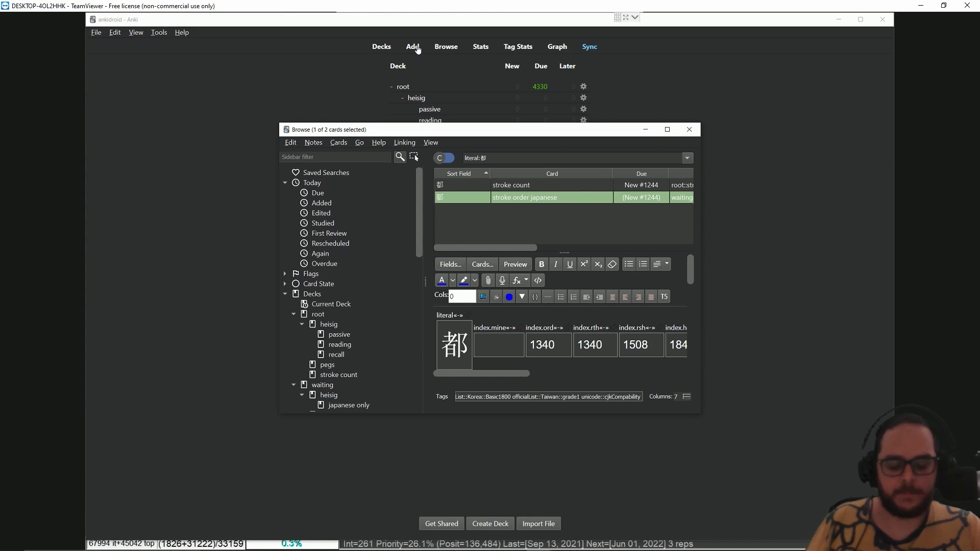
left_click(417, 47)
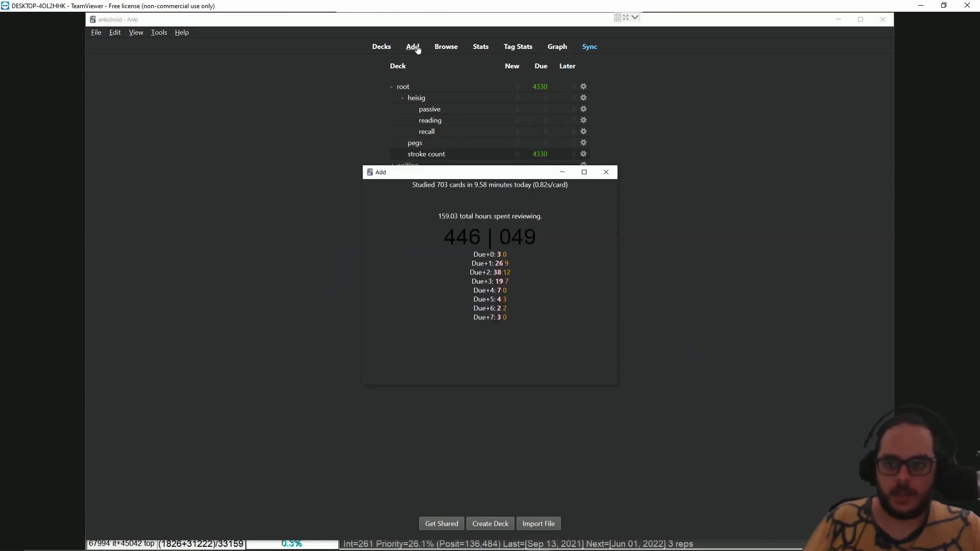
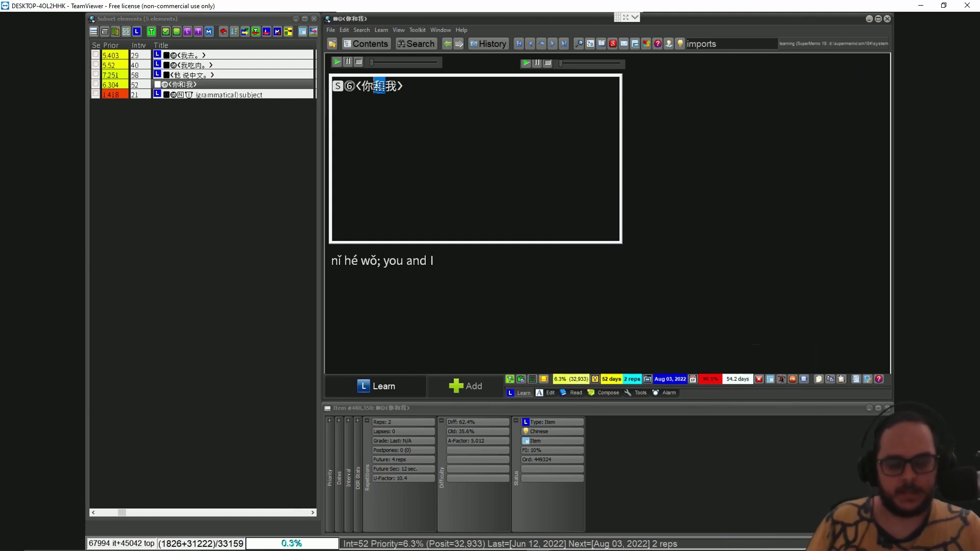
Step: Switch from SuperMemo to Anki's card browser and search for note:unihan babelstone.IDS:re:.*尹.*
key("Escape")
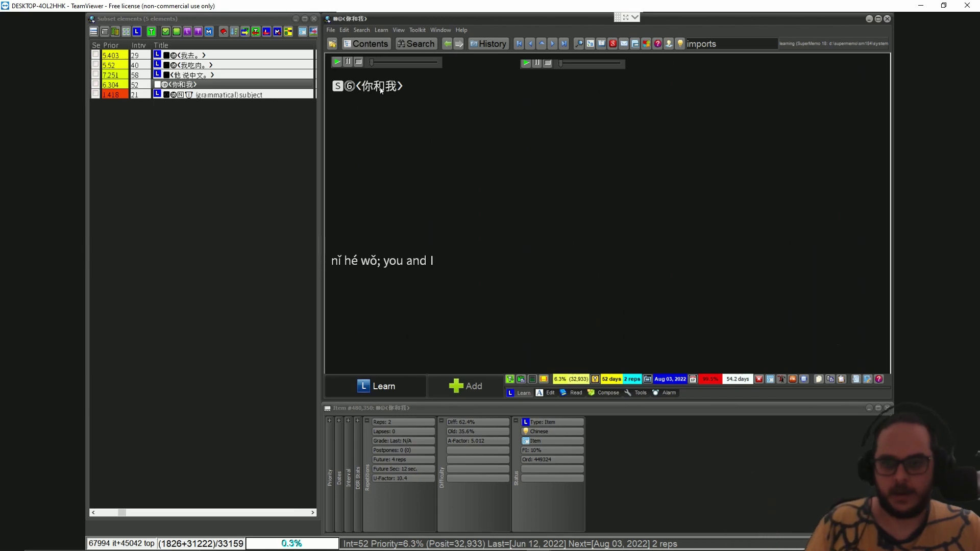
key("alt+Tab")
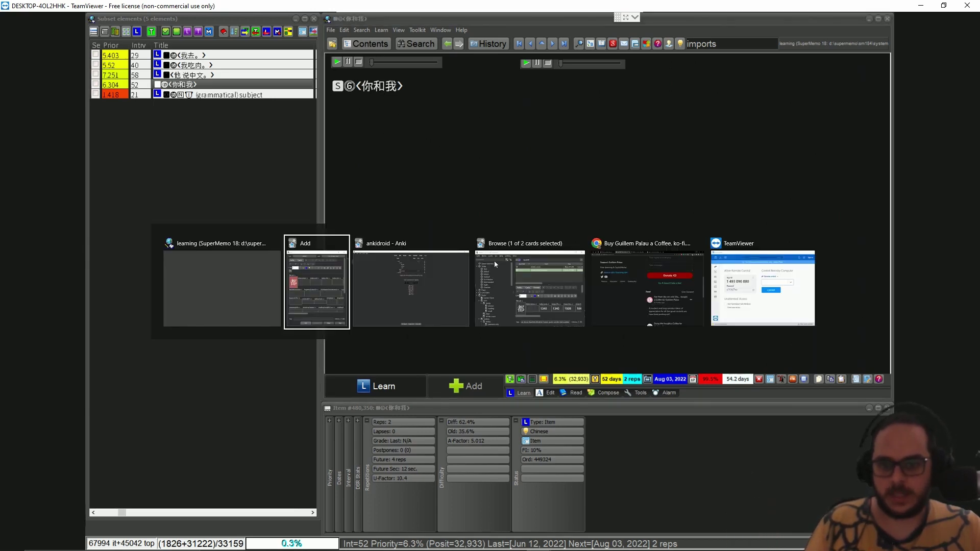
left_click(502, 280)
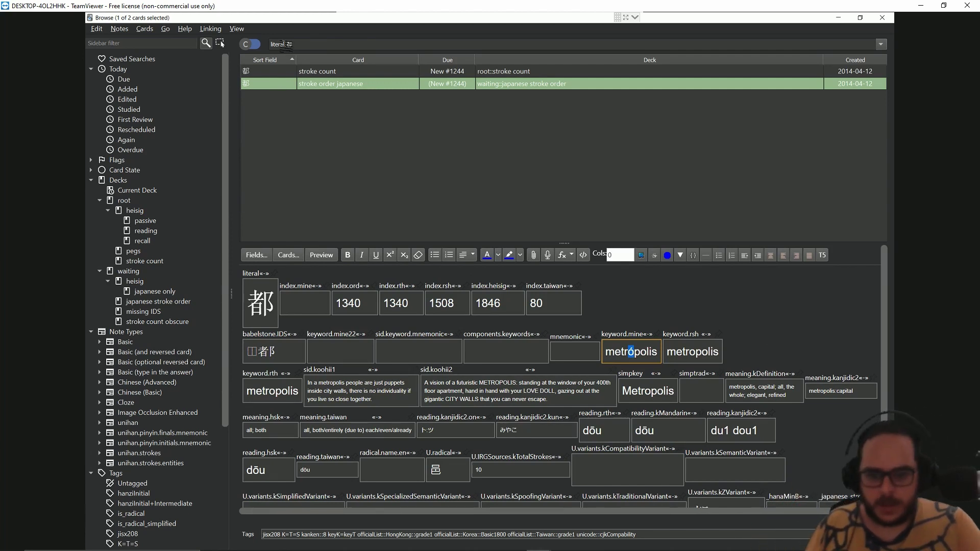
key("ctrl+shift+s")
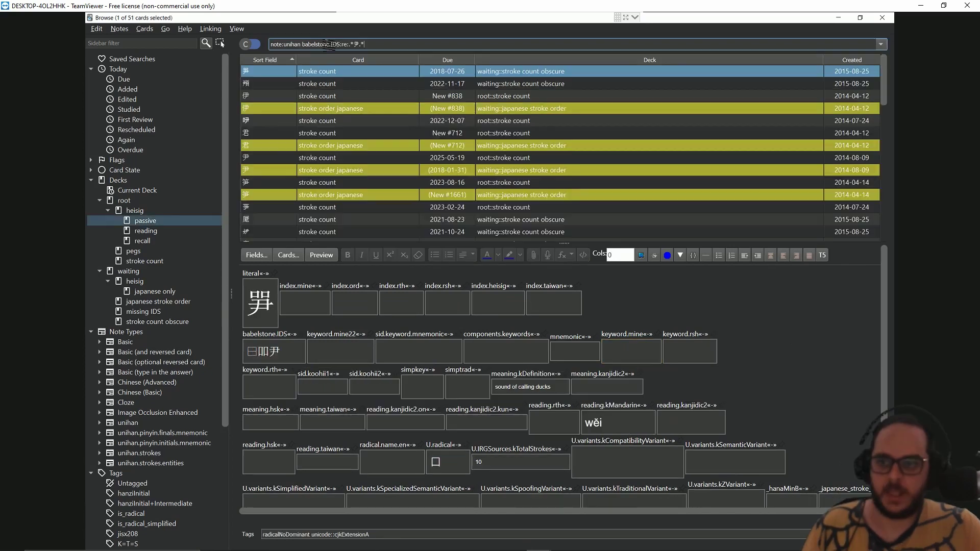
left_click_drag(302, 44, 371, 46)
Step: Examine several characters that contain 尹, checking where the component sits in their babelstone.IDS fields
left_click(250, 124)
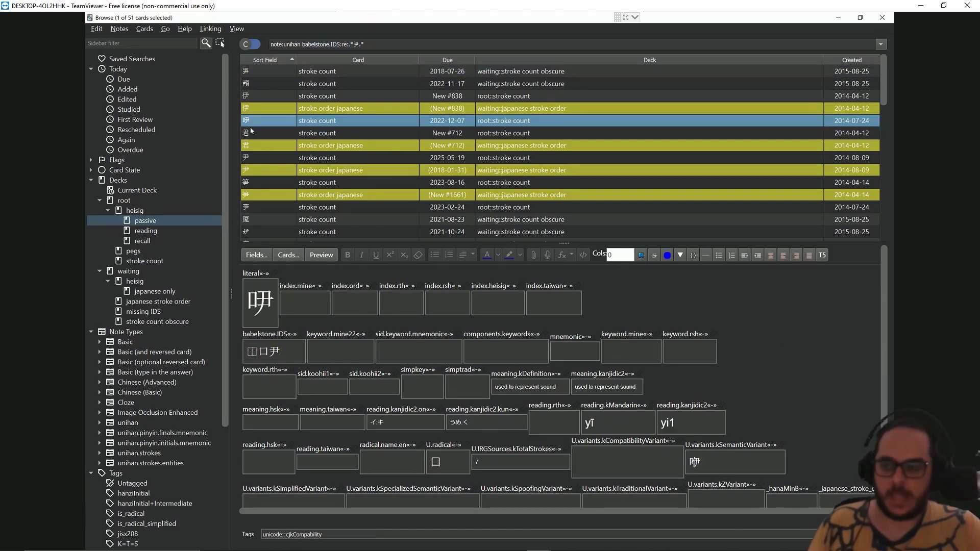
left_click(257, 217)
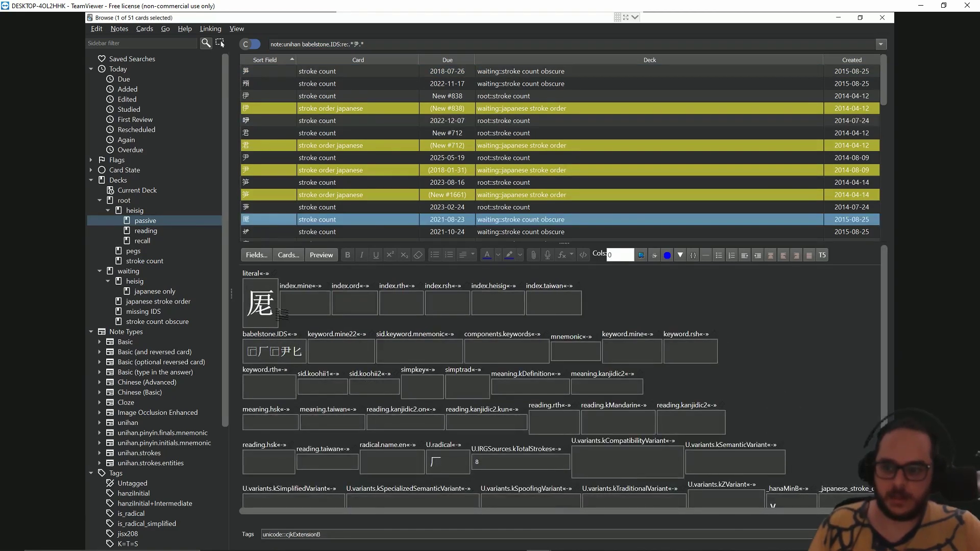
double_click(285, 351)
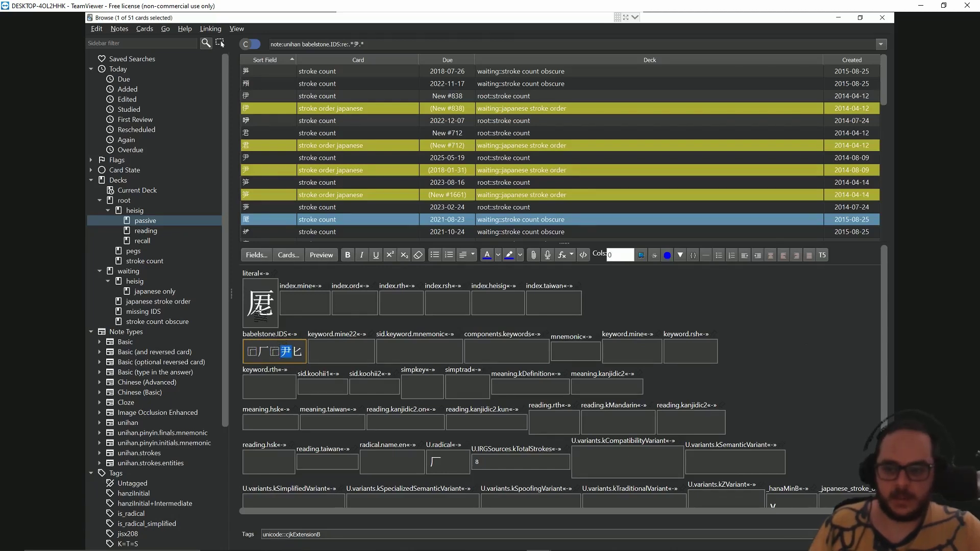
scroll(296, 170, "down", 4)
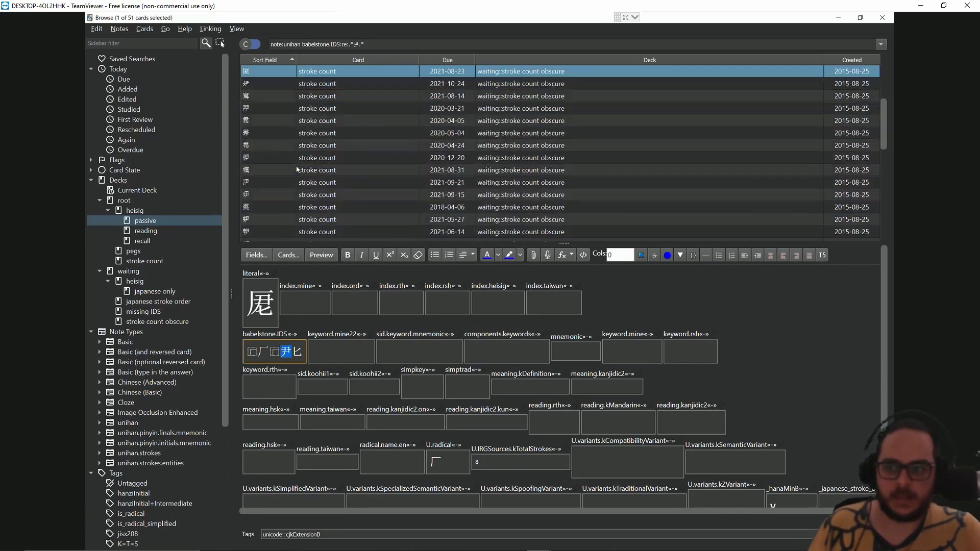
left_click(296, 170)
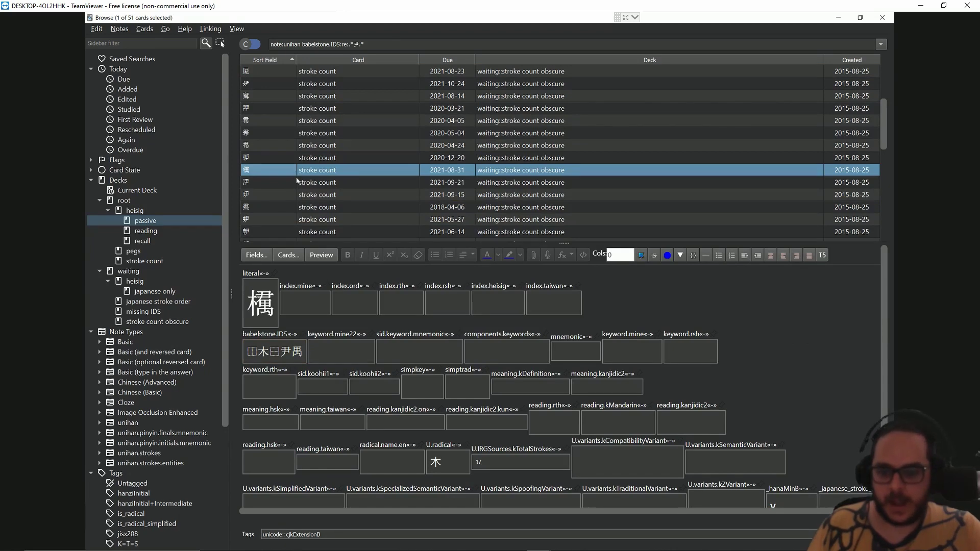
scroll(460, 443, "down", 1)
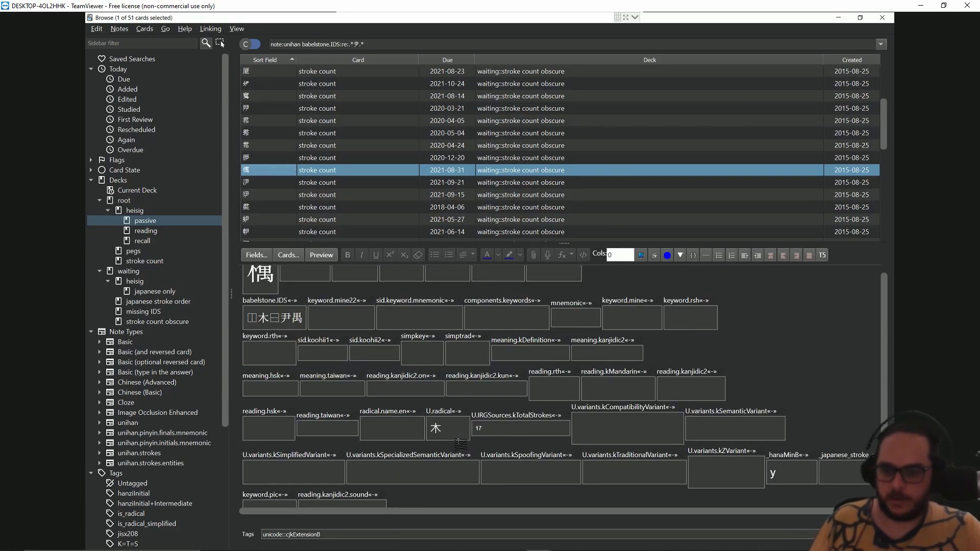
scroll(460, 443, "up", 1)
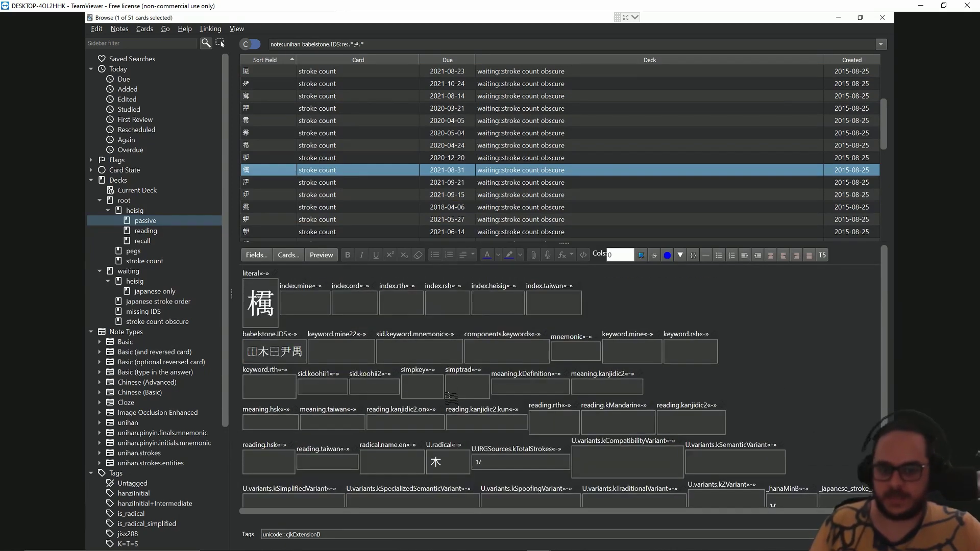
Step: Narrow the 尹 search to the tag unicode::cjkCompability and compare the 尹 and 笋 notes
left_click(345, 196)
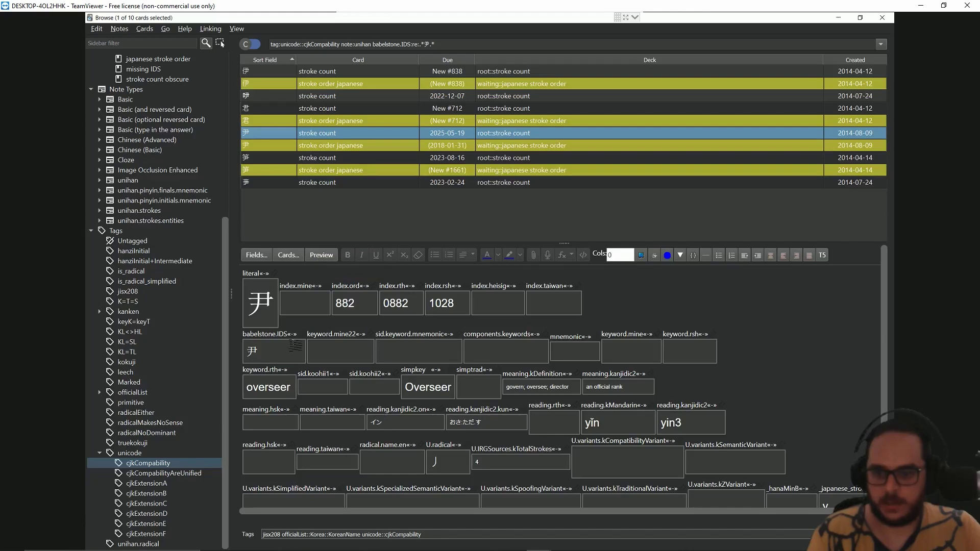
key("Down")
key("Down")
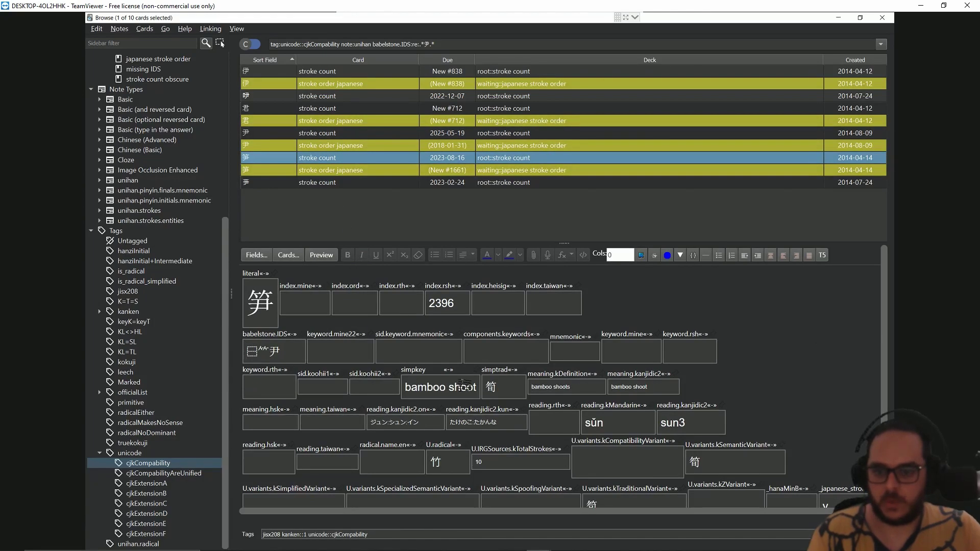
key("Up")
key("Up")
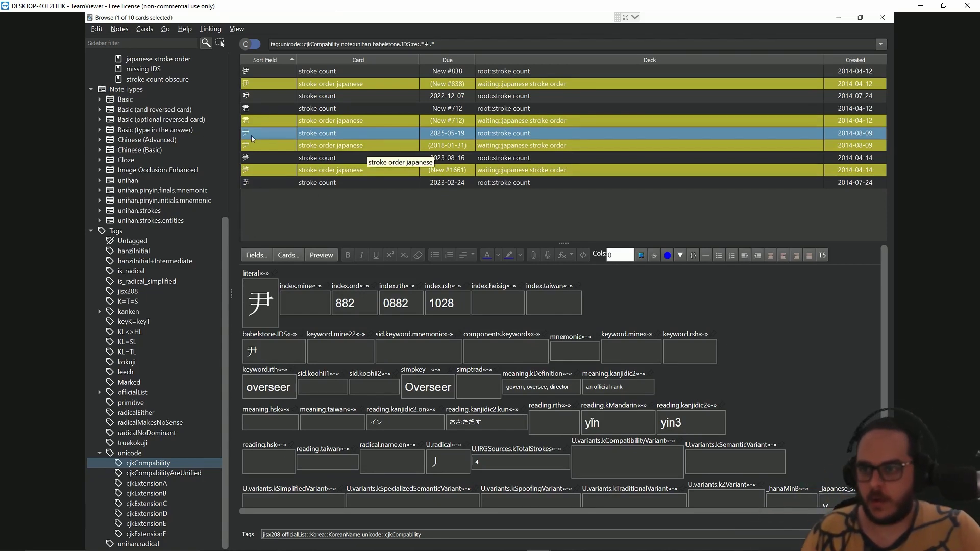
Step: Search the cards for tag:unicode keyword.mine22:uno
triple_click(447, 44)
type("tag:unicode keyword.mine22:uno")
key("Return")
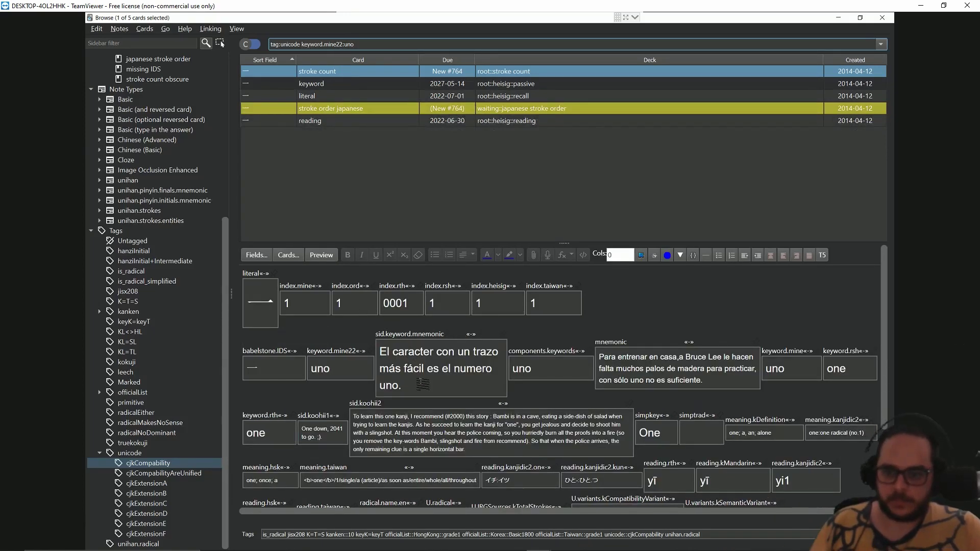
Step: Show the HTML source of the mnemonic field and examine the <ki> tag around casa and the <kf> tag around Bruce Lee
left_click(662, 368)
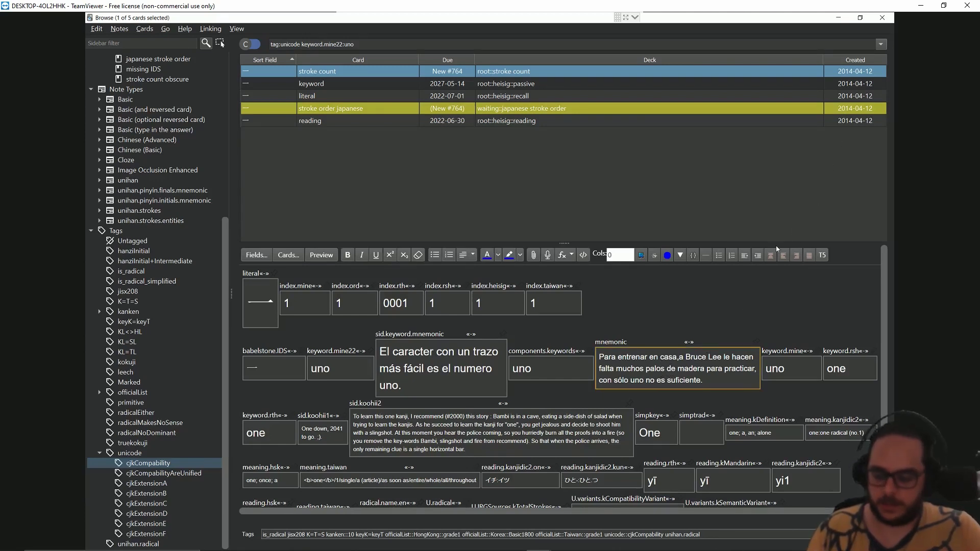
key("ctrl+shift+x")
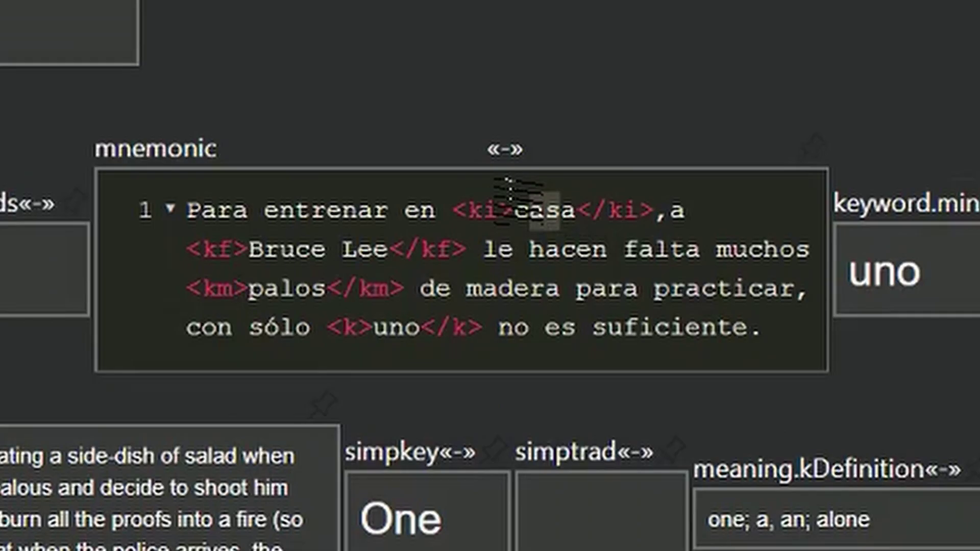
left_click_drag(510, 204, 186, 210)
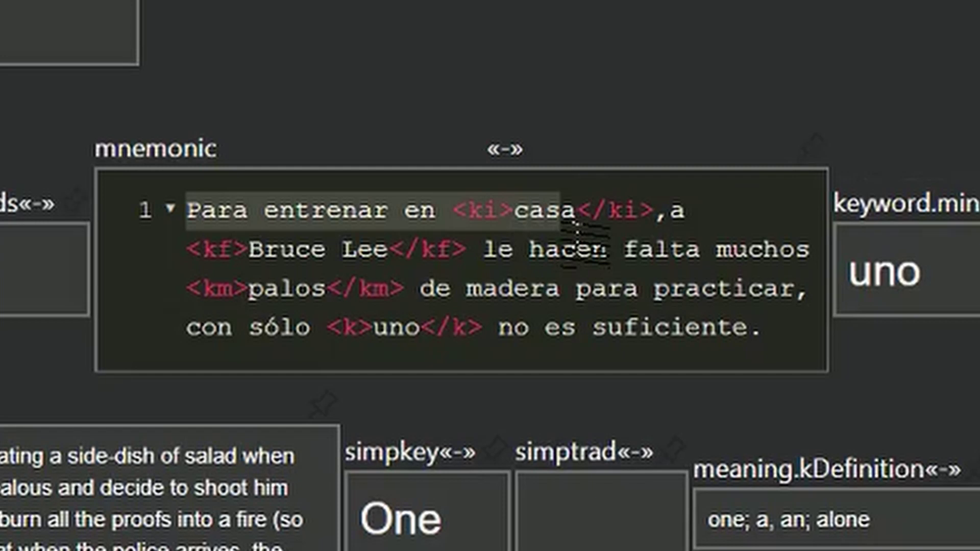
left_click(648, 228)
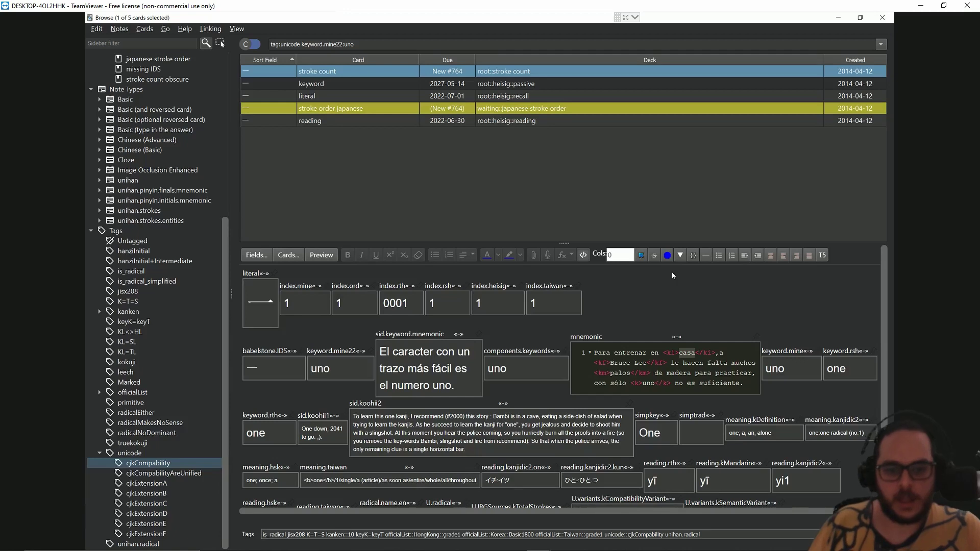
left_click_drag(708, 363, 687, 352)
left_click(687, 352)
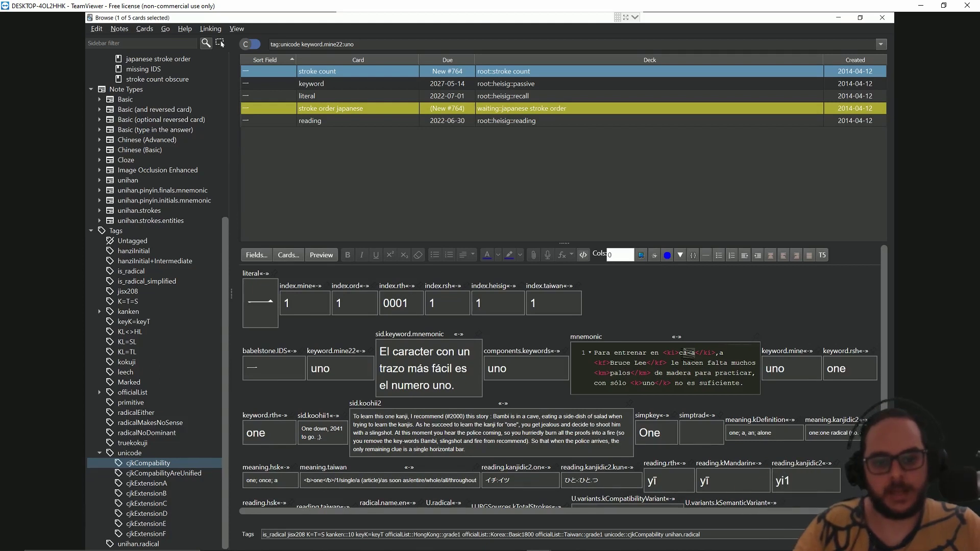
left_click_drag(716, 352, 665, 353)
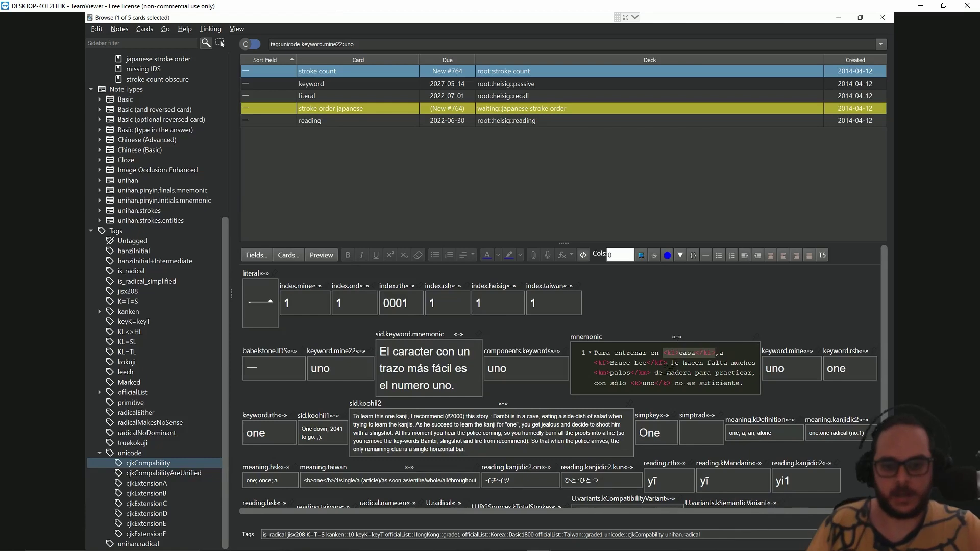
left_click(595, 363)
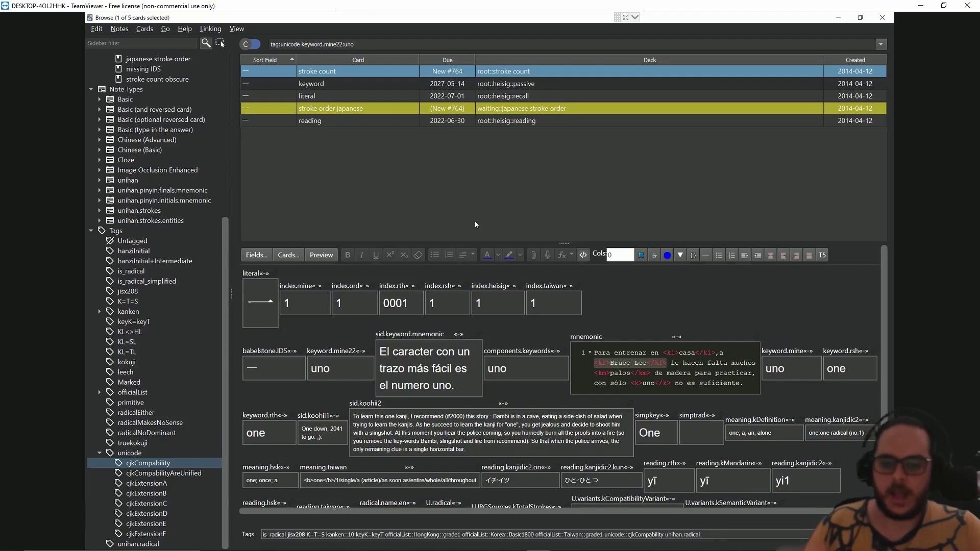
Step: Open the card templates of the unihan note type, show card type 3 (literal), and view the card type options
left_click(294, 262)
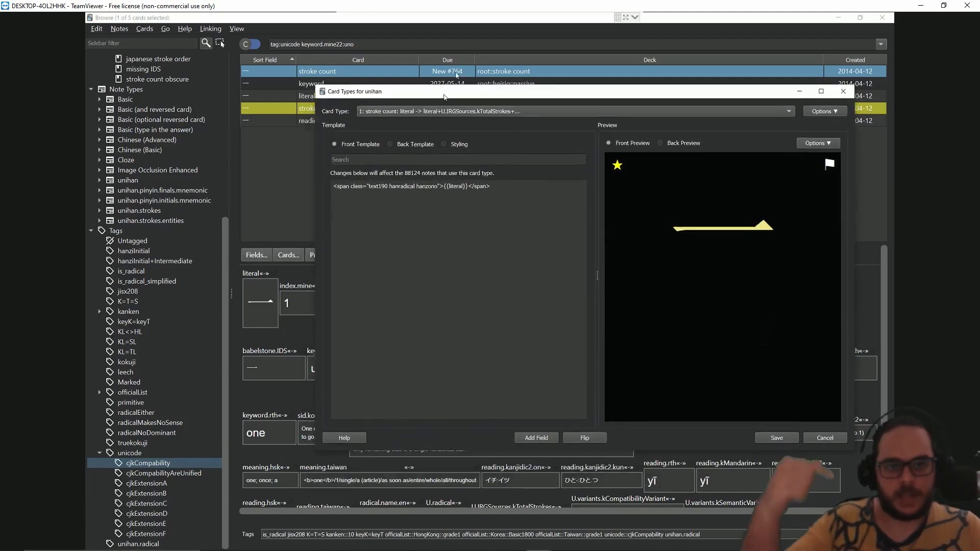
left_click_drag(446, 95, 464, 46)
scroll(458, 56, "down", 2)
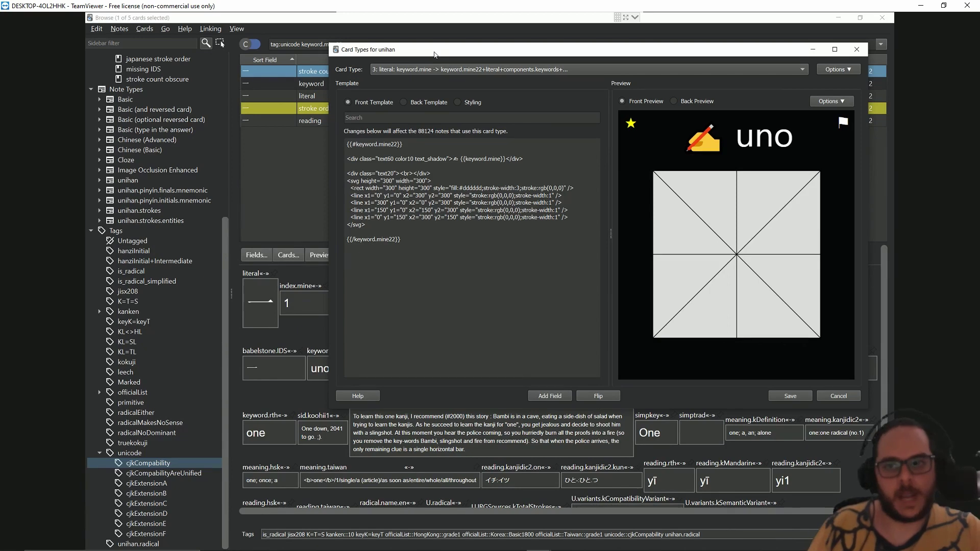
left_click_drag(434, 54, 479, 71)
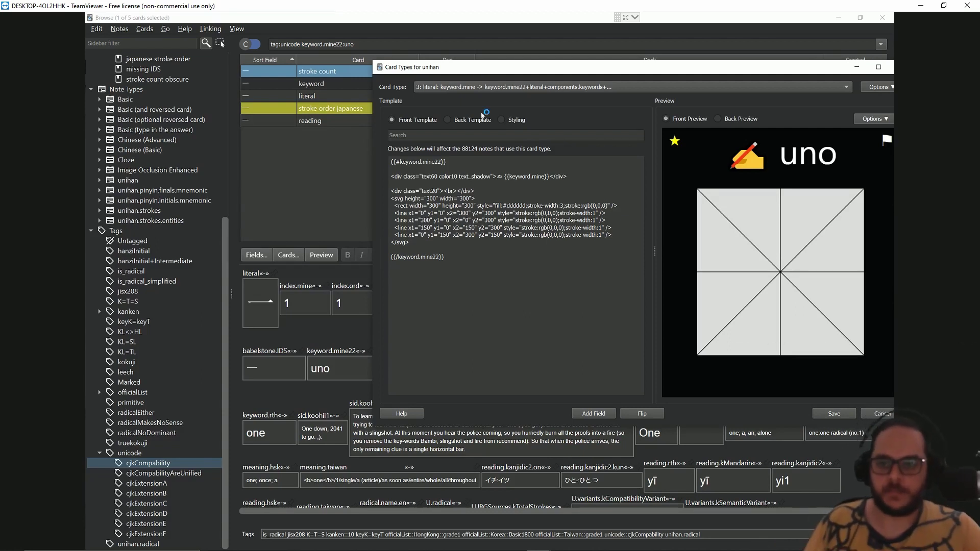
left_click_drag(459, 69, 487, 67)
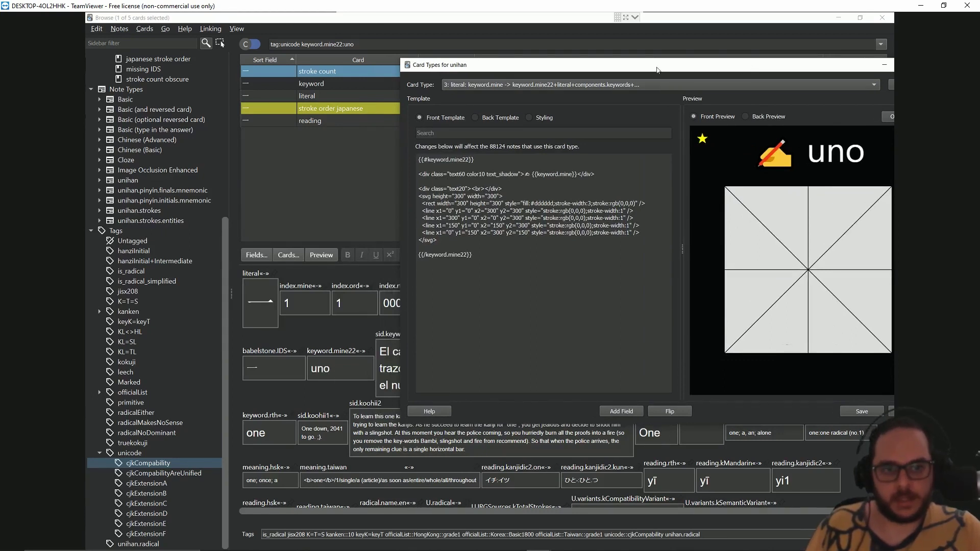
left_click_drag(657, 70, 562, 70)
left_click(814, 86)
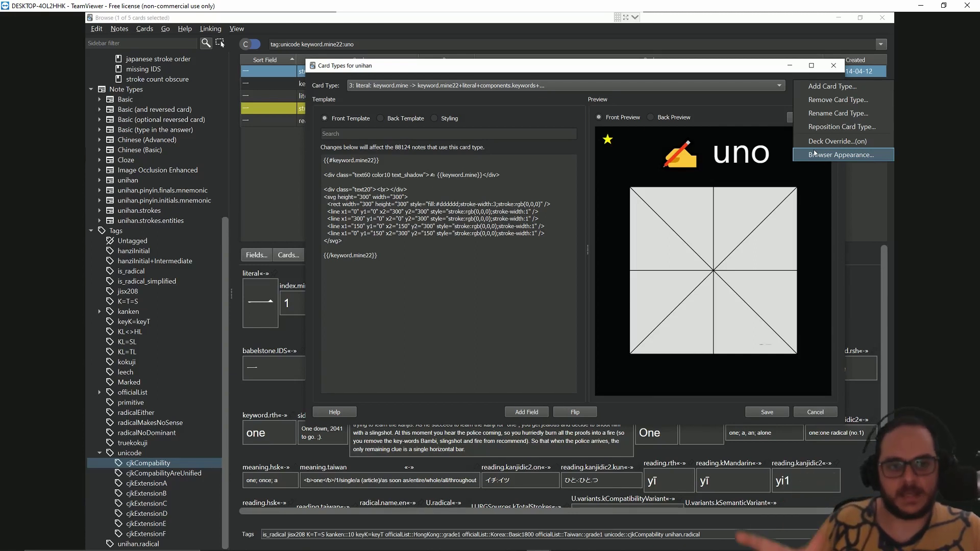
left_click(729, 74)
Step: Examine the {{#keyword.mine22}} and {{#reading.kMandarin}} conditions in the front template of card type 5 (reading), and close the card templates
left_click(562, 85)
left_click(402, 114)
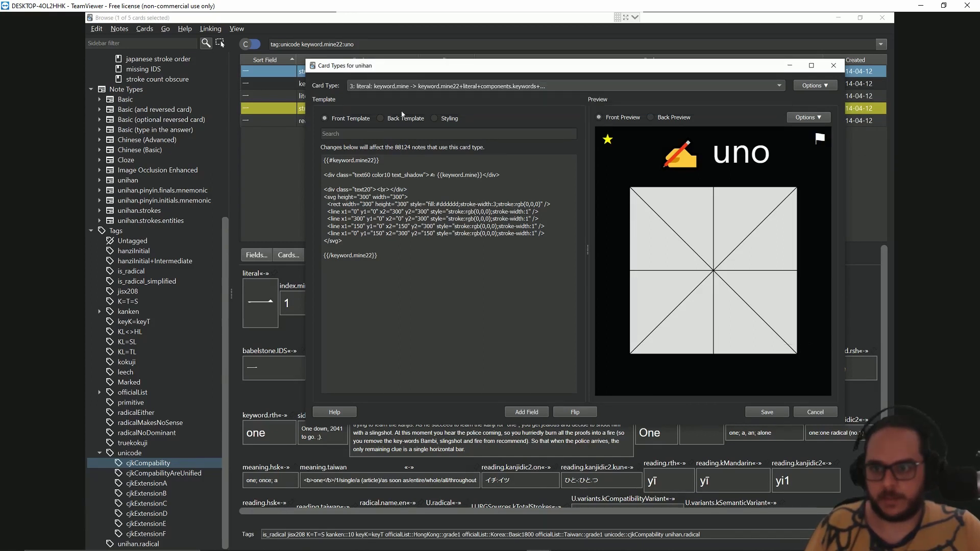
left_click_drag(382, 161, 310, 165)
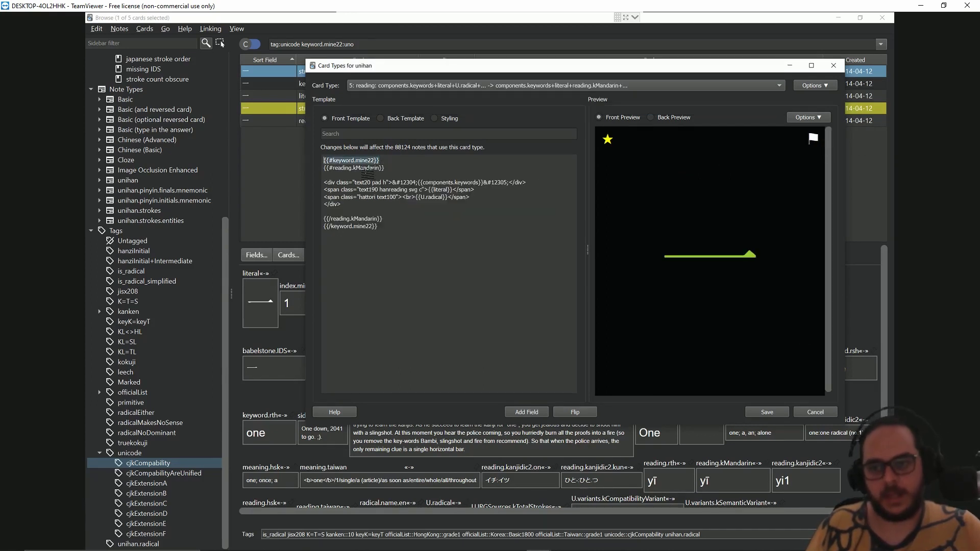
left_click_drag(386, 168, 315, 171)
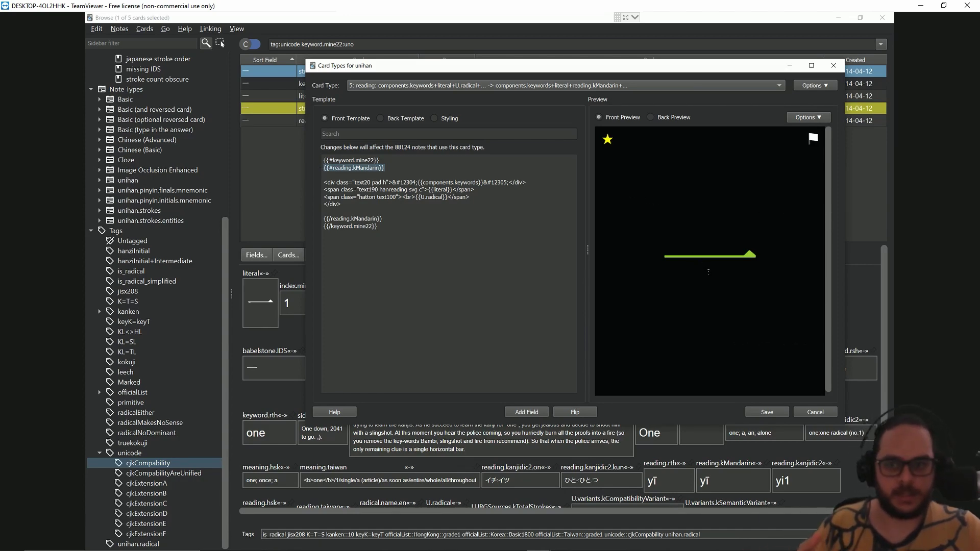
key("Escape")
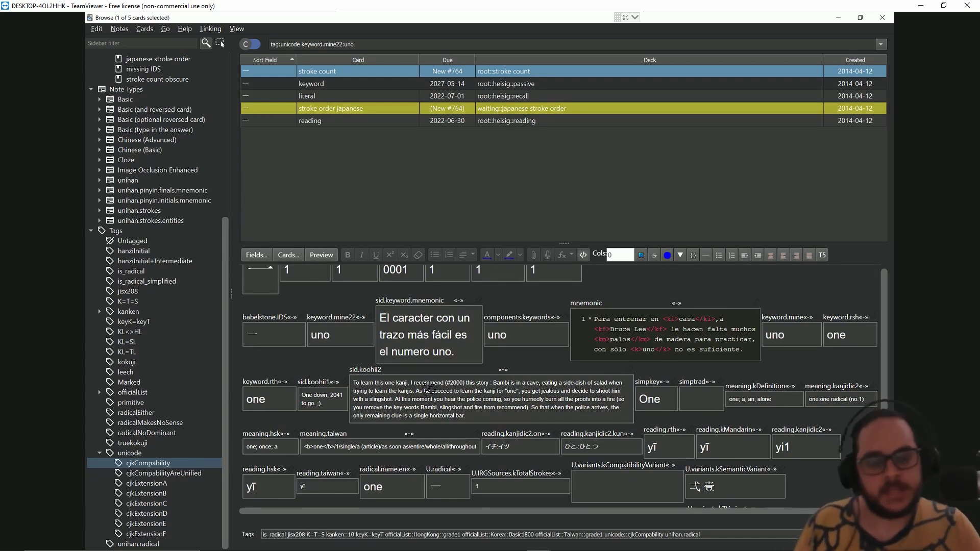
Step: Switch to SuperMemo, open the reading item for 一, and view the link options of its Yoda image
key("alt+Tab")
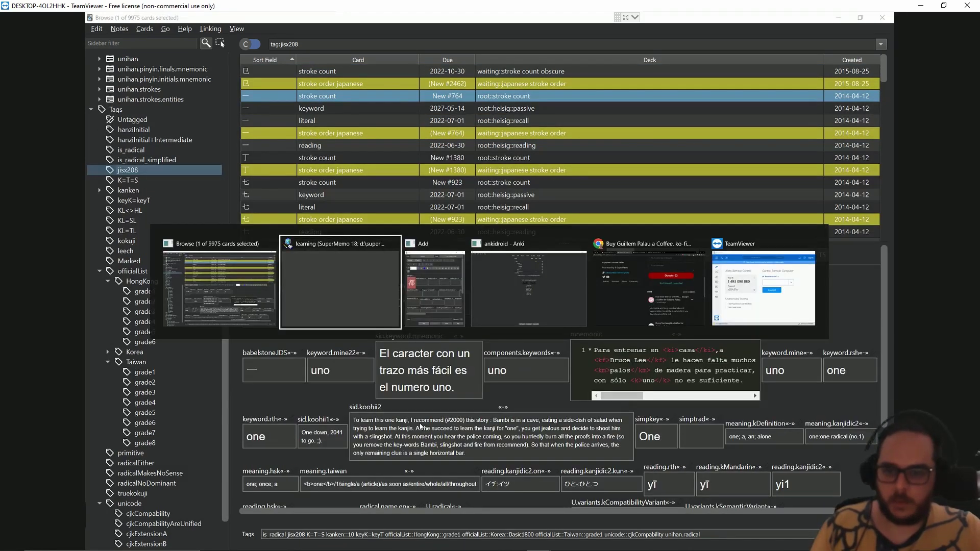
key("Tab")
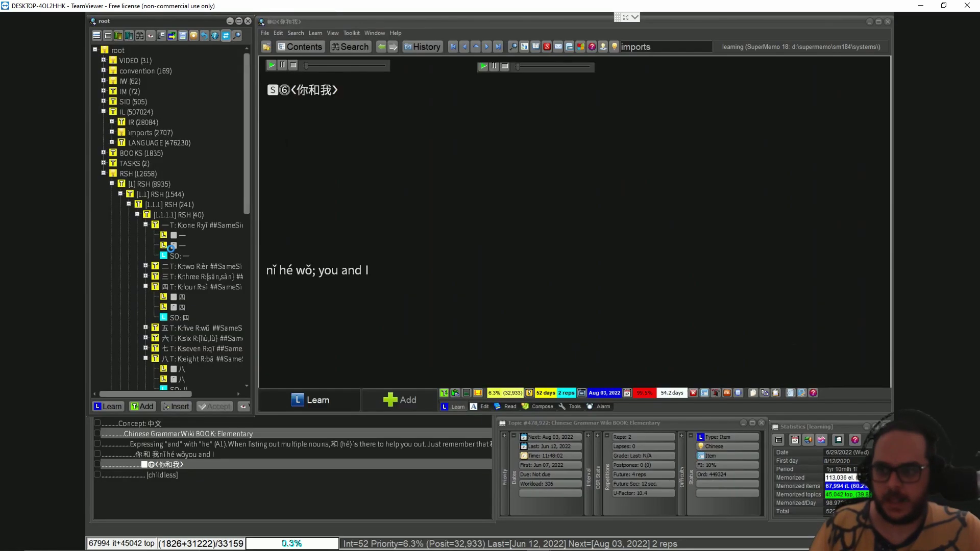
left_click(172, 248)
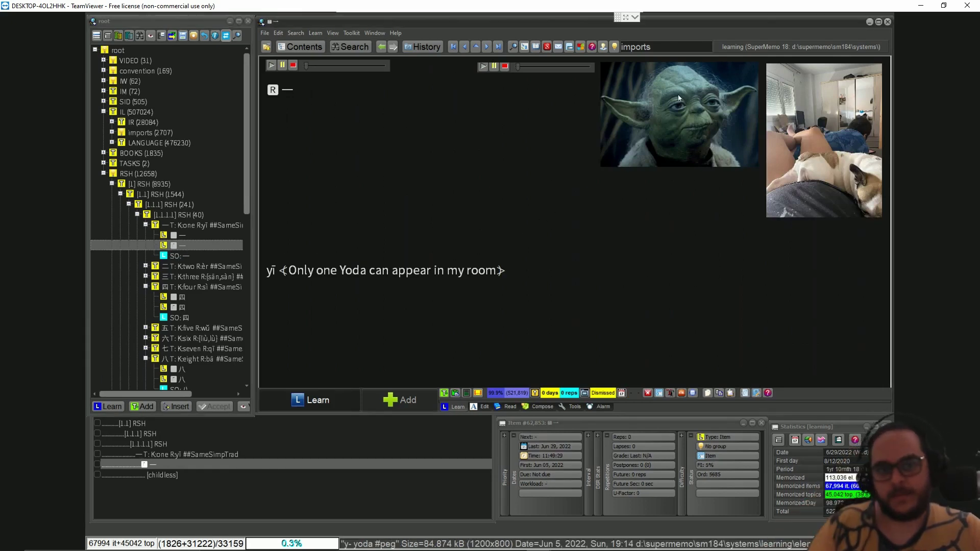
right_click(630, 90)
mouse_move(701, 115)
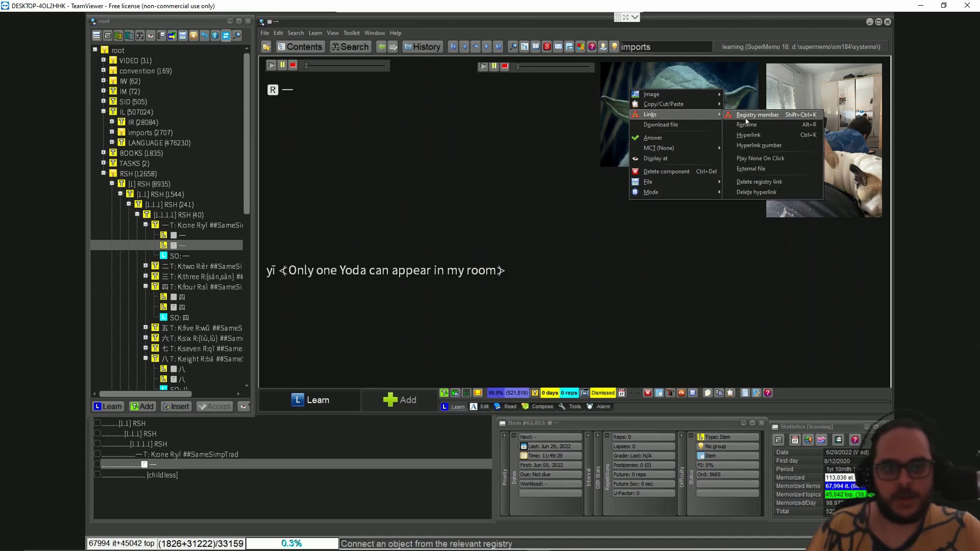
key("Escape")
key("Escape")
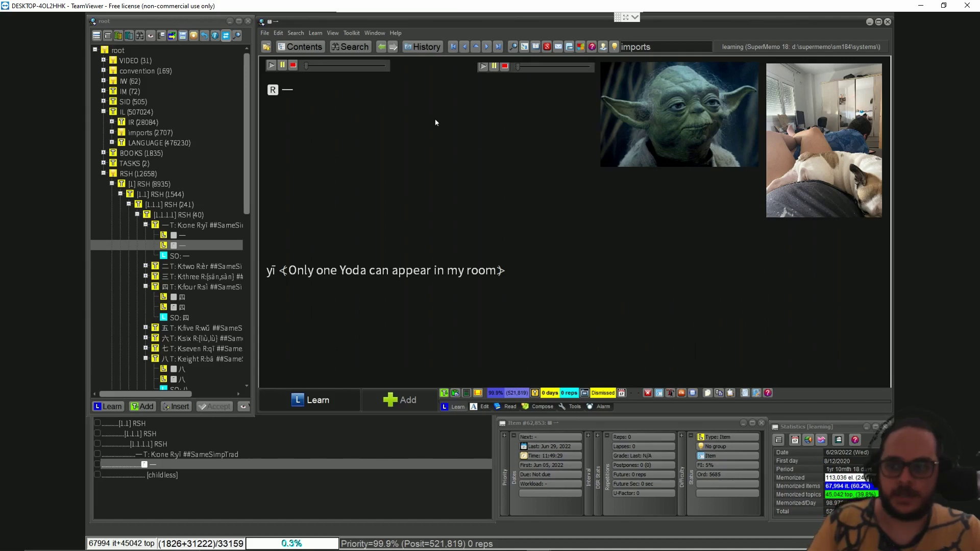
Step: Open the stroke order item SO: 一 in the contents tree and duplicate it
left_click(178, 256)
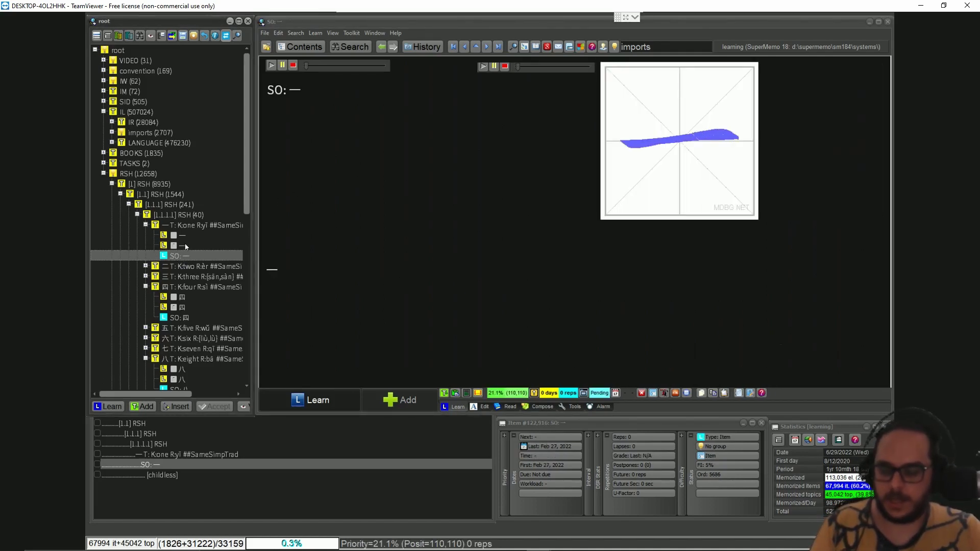
key("alt+d")
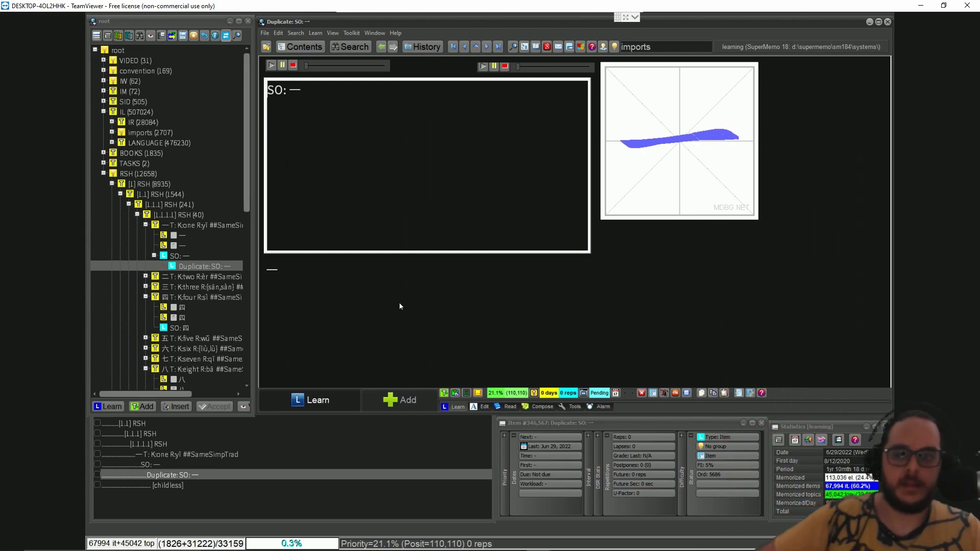
Step: View the reading item for 四, and open the Find elements search and cancel it
left_click(180, 308)
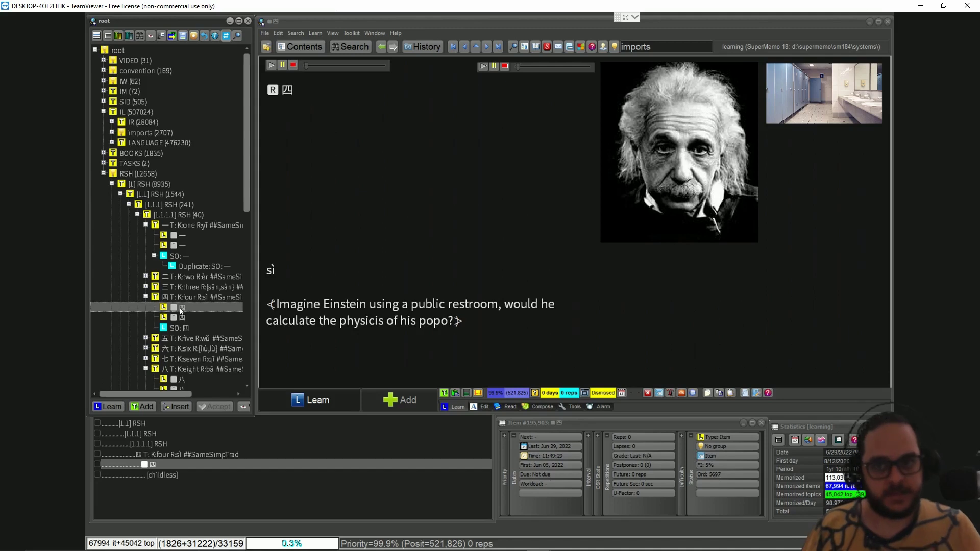
key("ctrl+f")
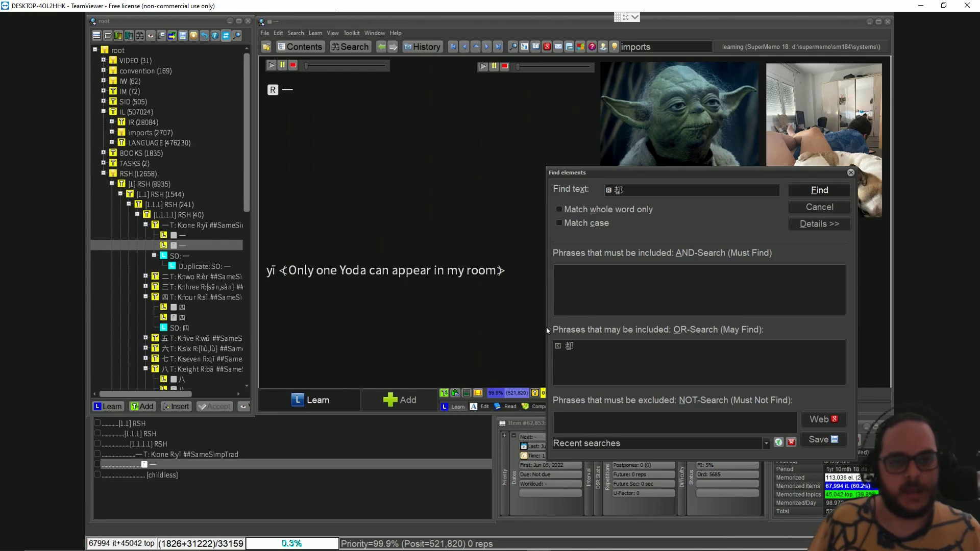
left_click(820, 207)
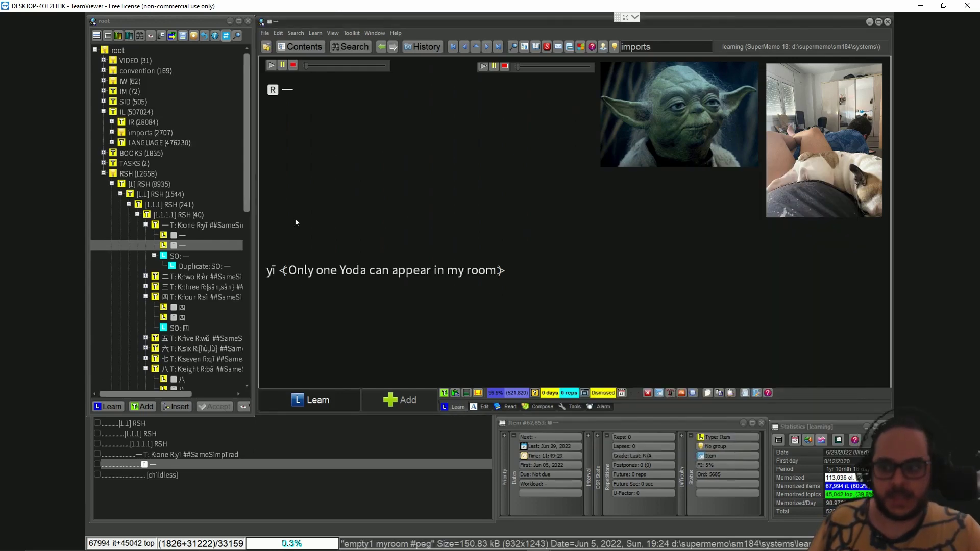